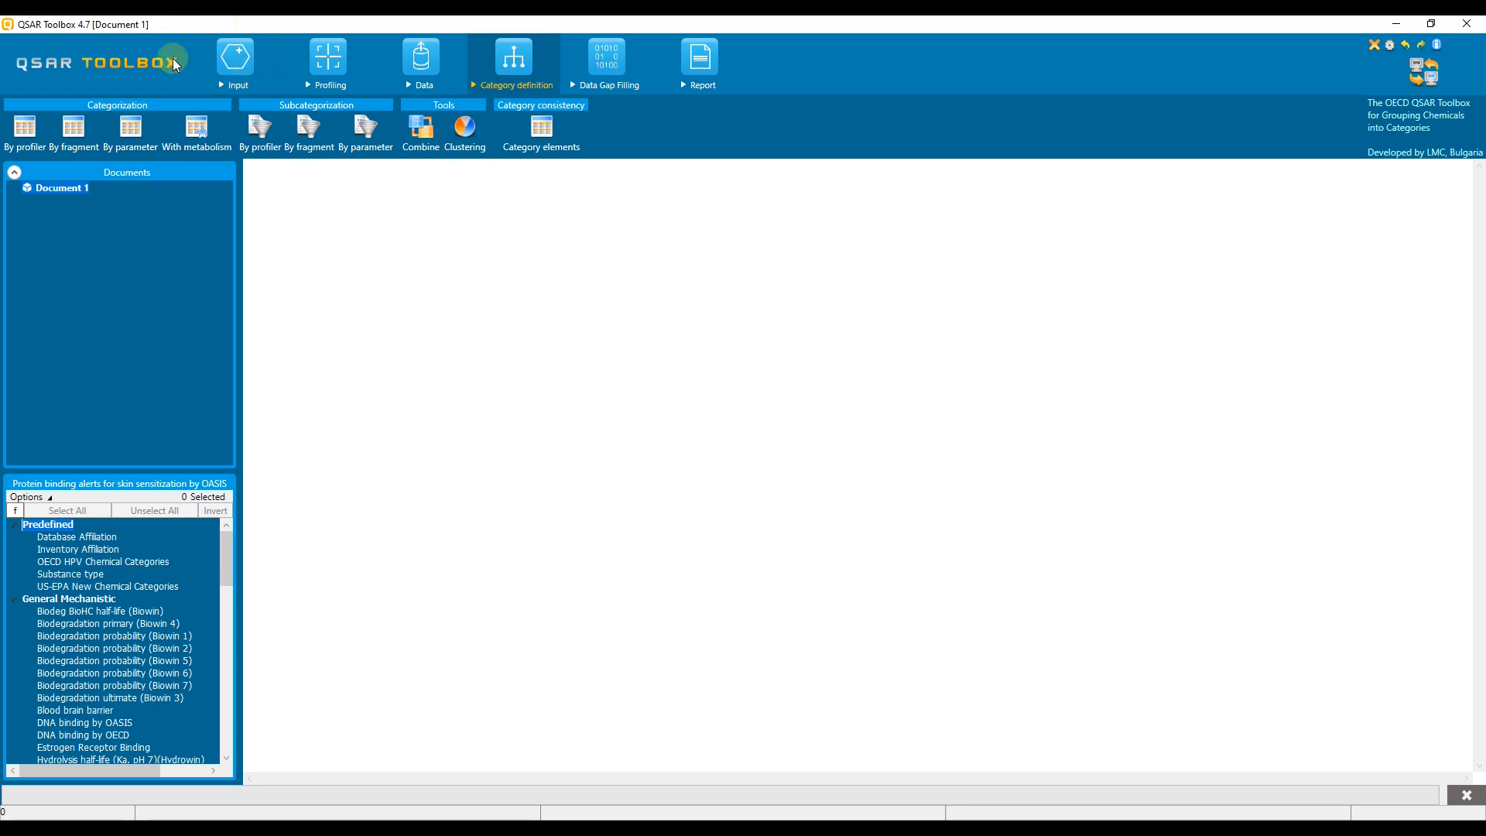
# - Load all chemicals from the Skin Sensitization OASIS (normalized) database into the document, filtering the database list by "skin"
pyautogui.click(210, 62)
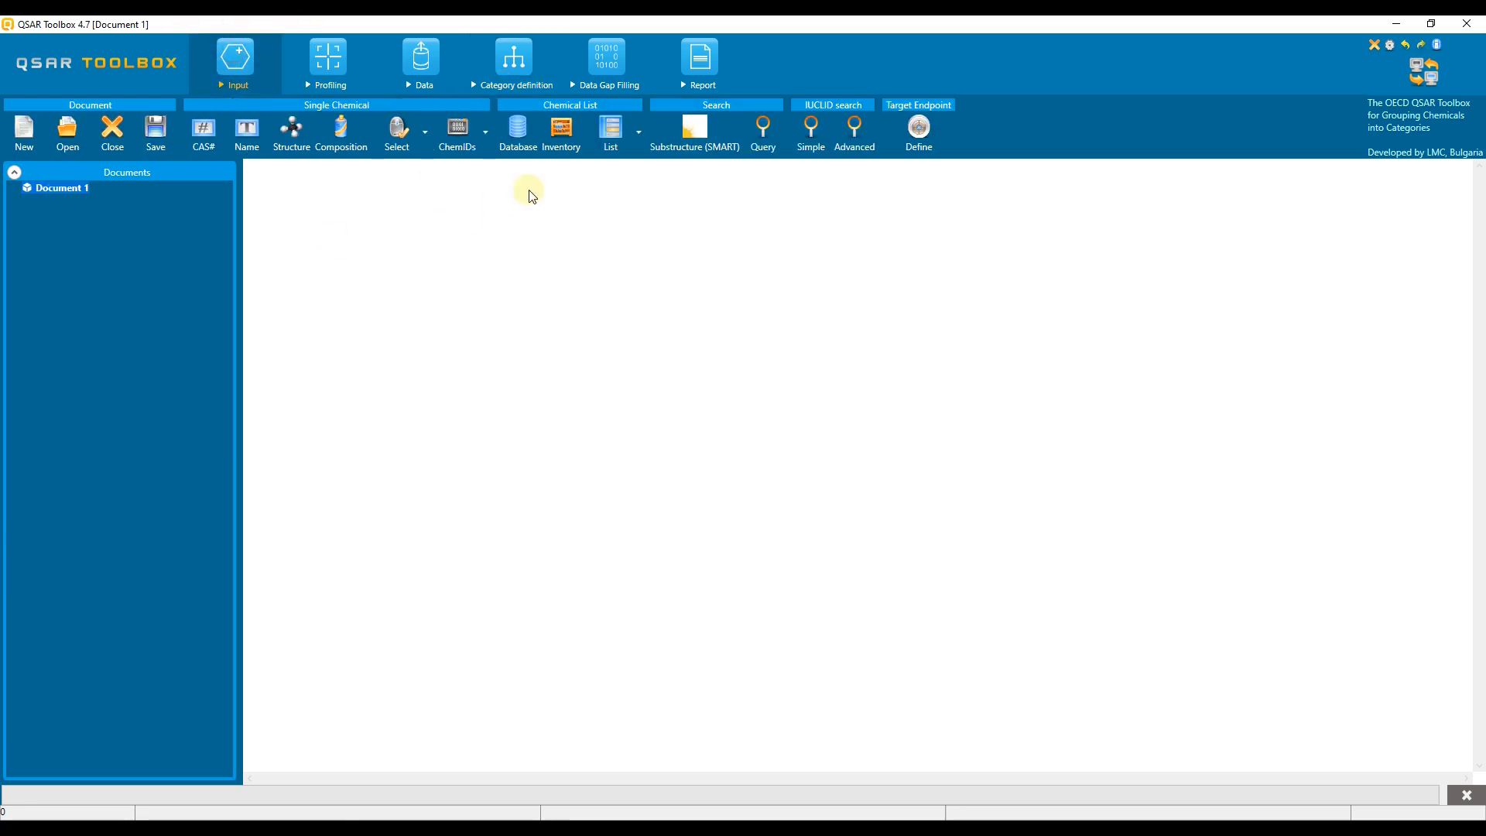
pyautogui.click(516, 139)
pyautogui.hotkey('ctrl', 'f')
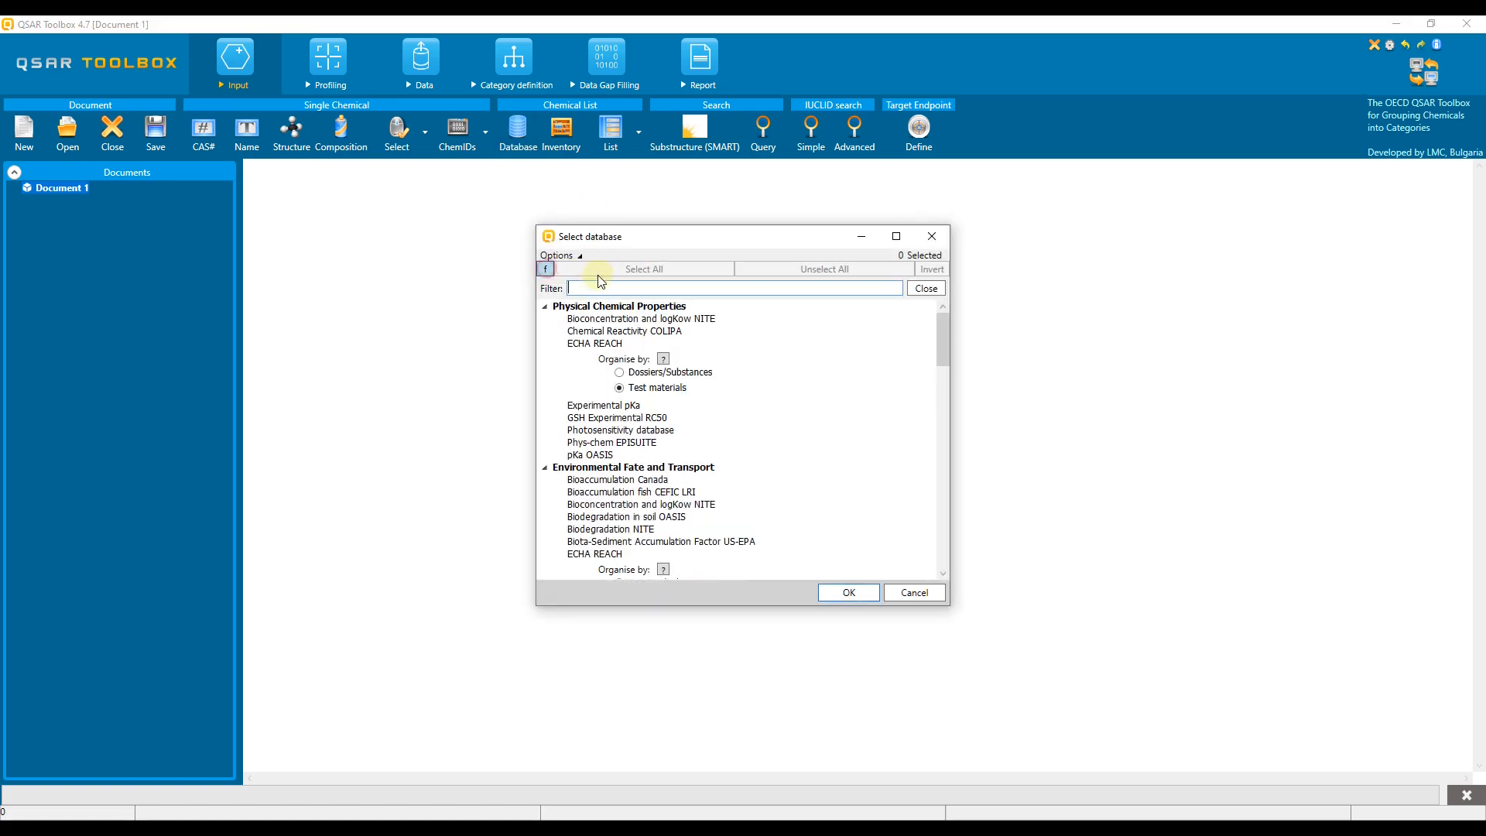
pyautogui.write('skin')
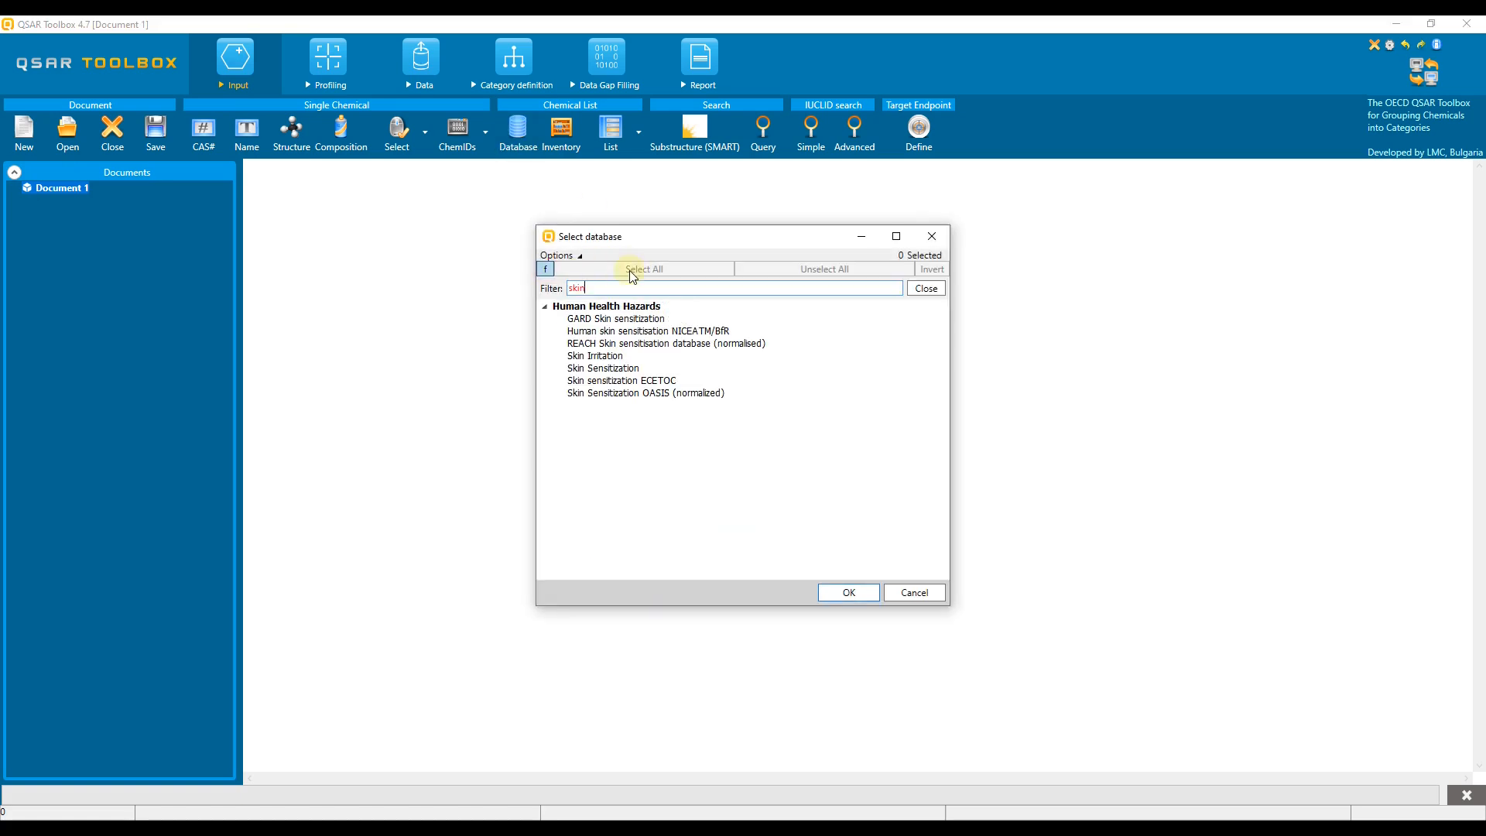
pyautogui.click(651, 393)
pyautogui.click(849, 596)
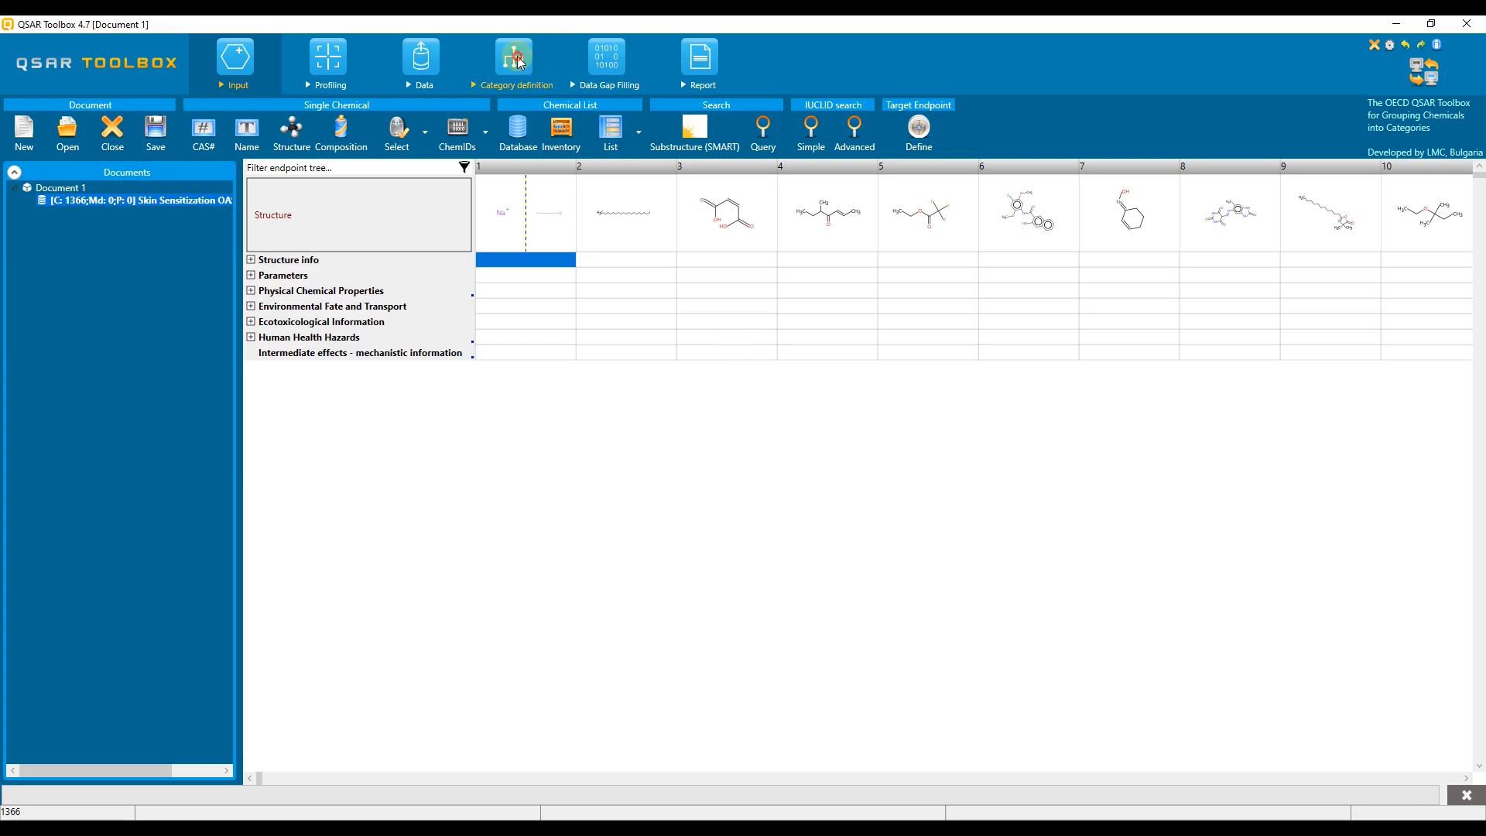
# - Cluster the loaded chemicals using the Protein binding alerts for skin sensitization by OASIS grouping method
pyautogui.click(464, 130)
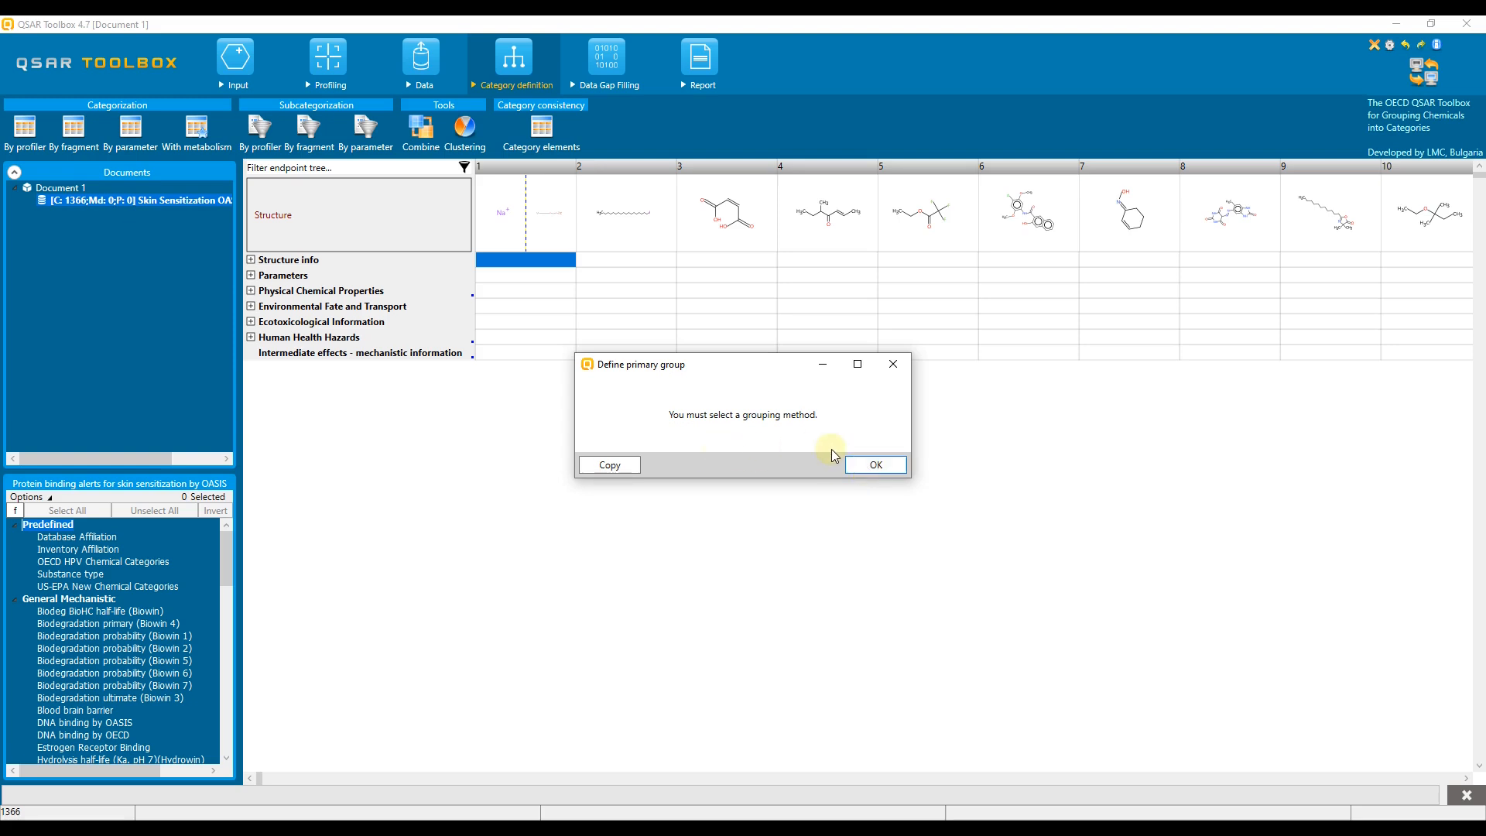
pyautogui.click(888, 469)
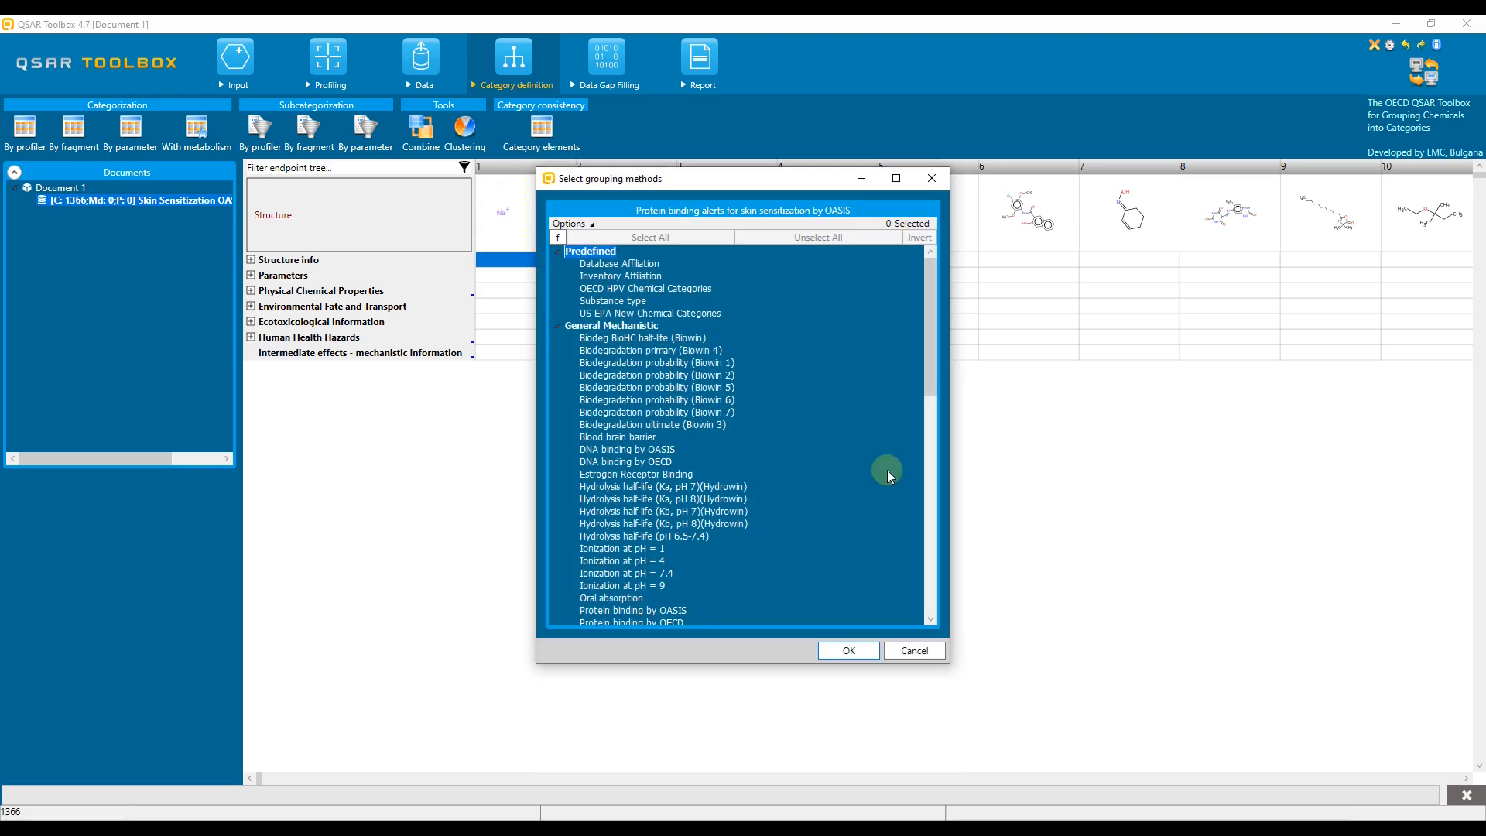
pyautogui.moveTo(930, 374); pyautogui.dragTo(935, 536)
pyautogui.click(788, 525)
pyautogui.click(842, 654)
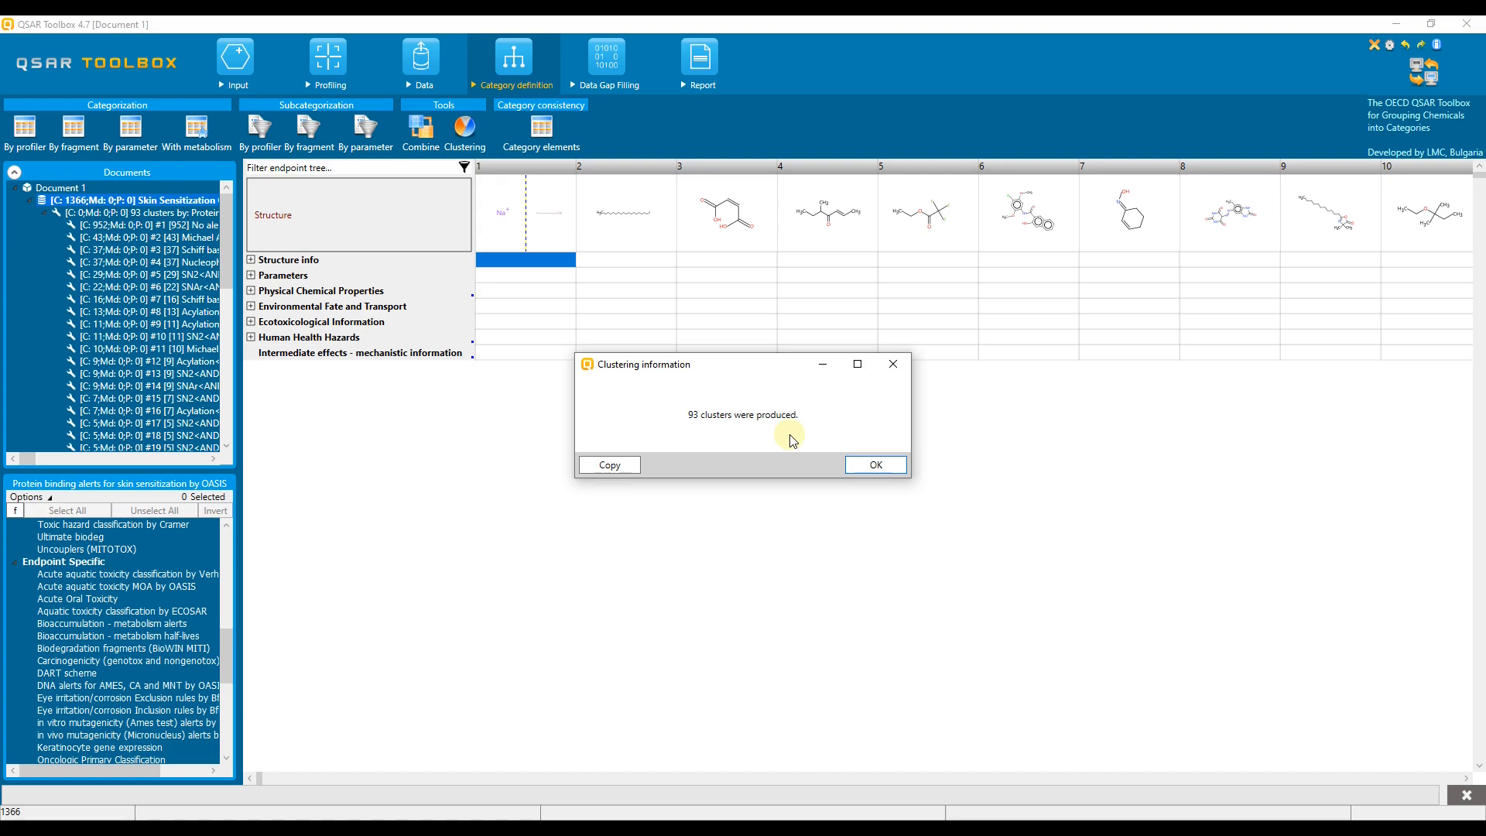
pyautogui.click(871, 466)
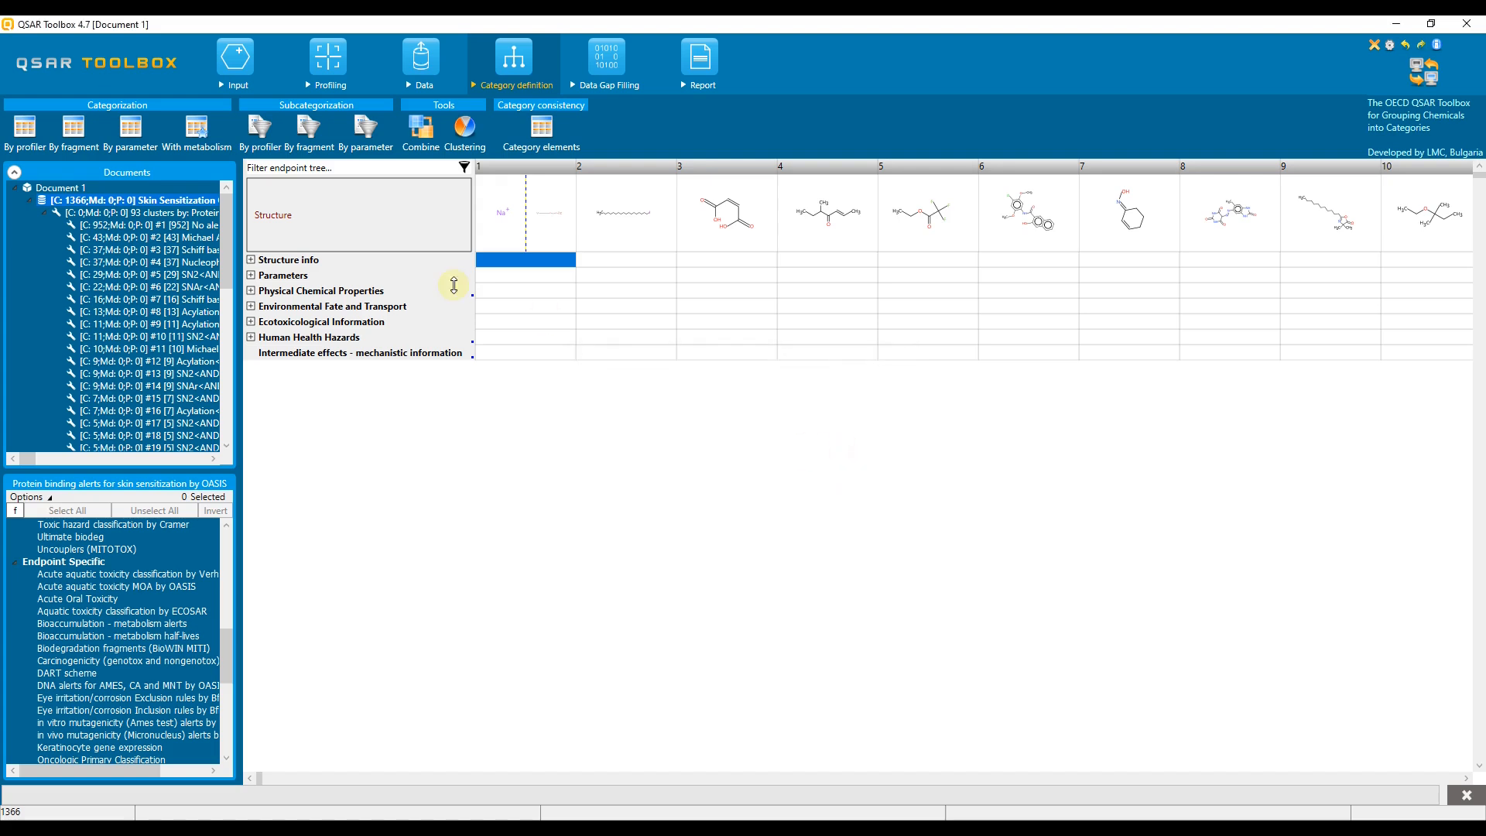
# - Widen the documents panel and browse the resulting clusters, inspecting the Unique chemicals cluster
pyautogui.moveTo(243, 189); pyautogui.dragTo(619, 190)
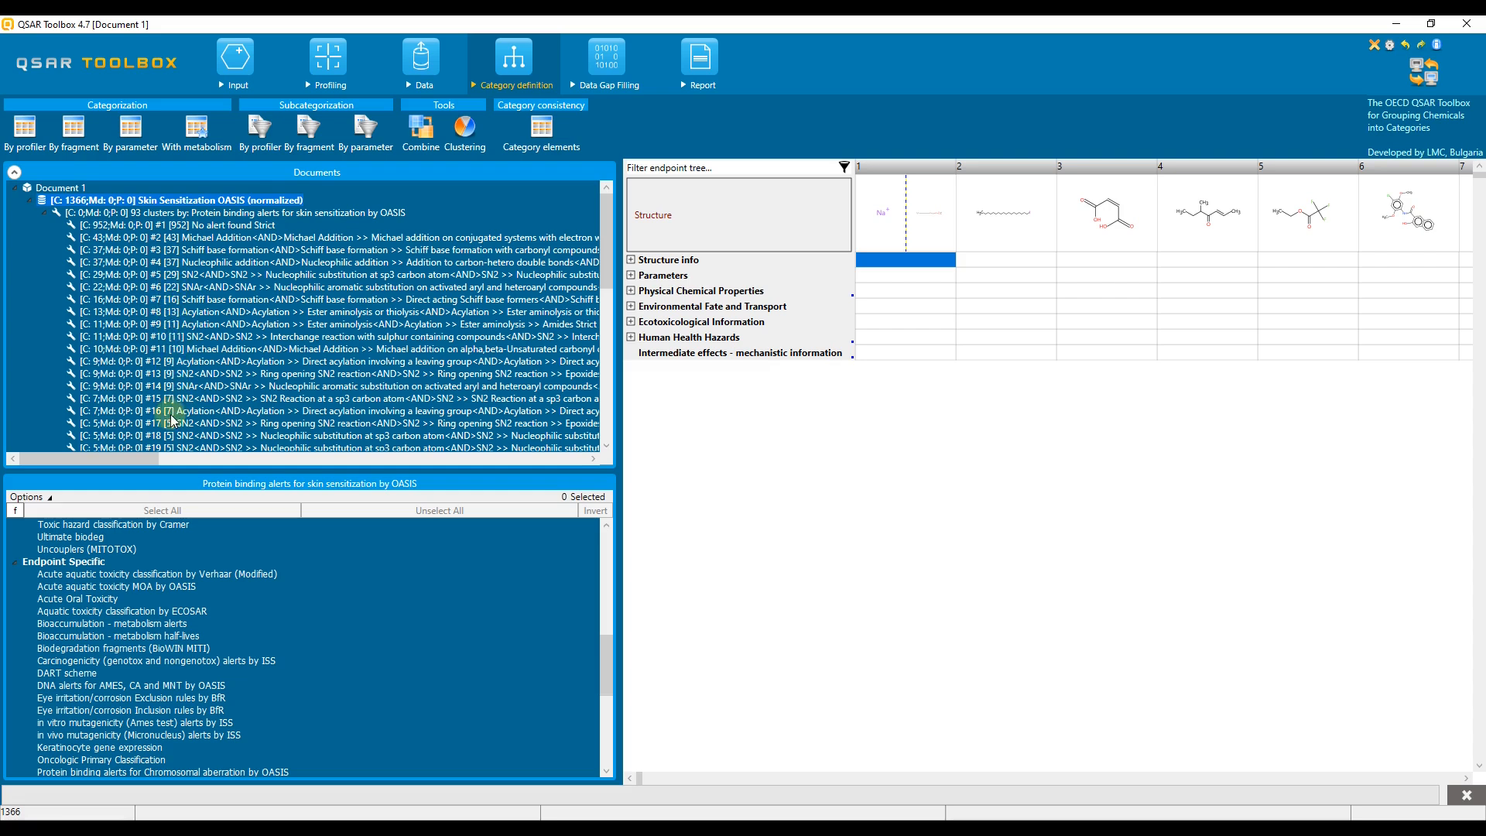
pyautogui.moveTo(606, 280); pyautogui.dragTo(607, 430)
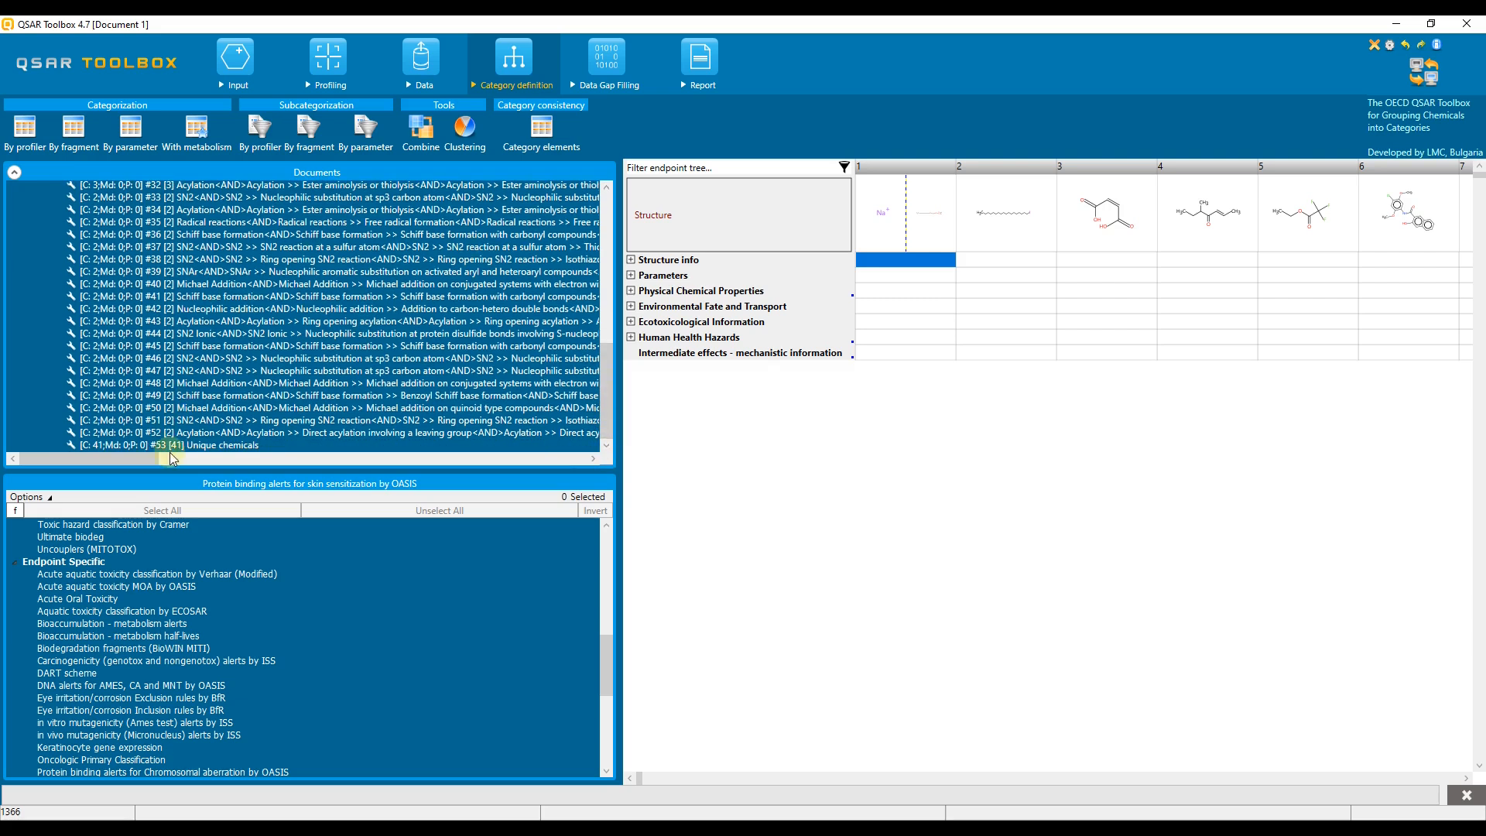
pyautogui.click(222, 446)
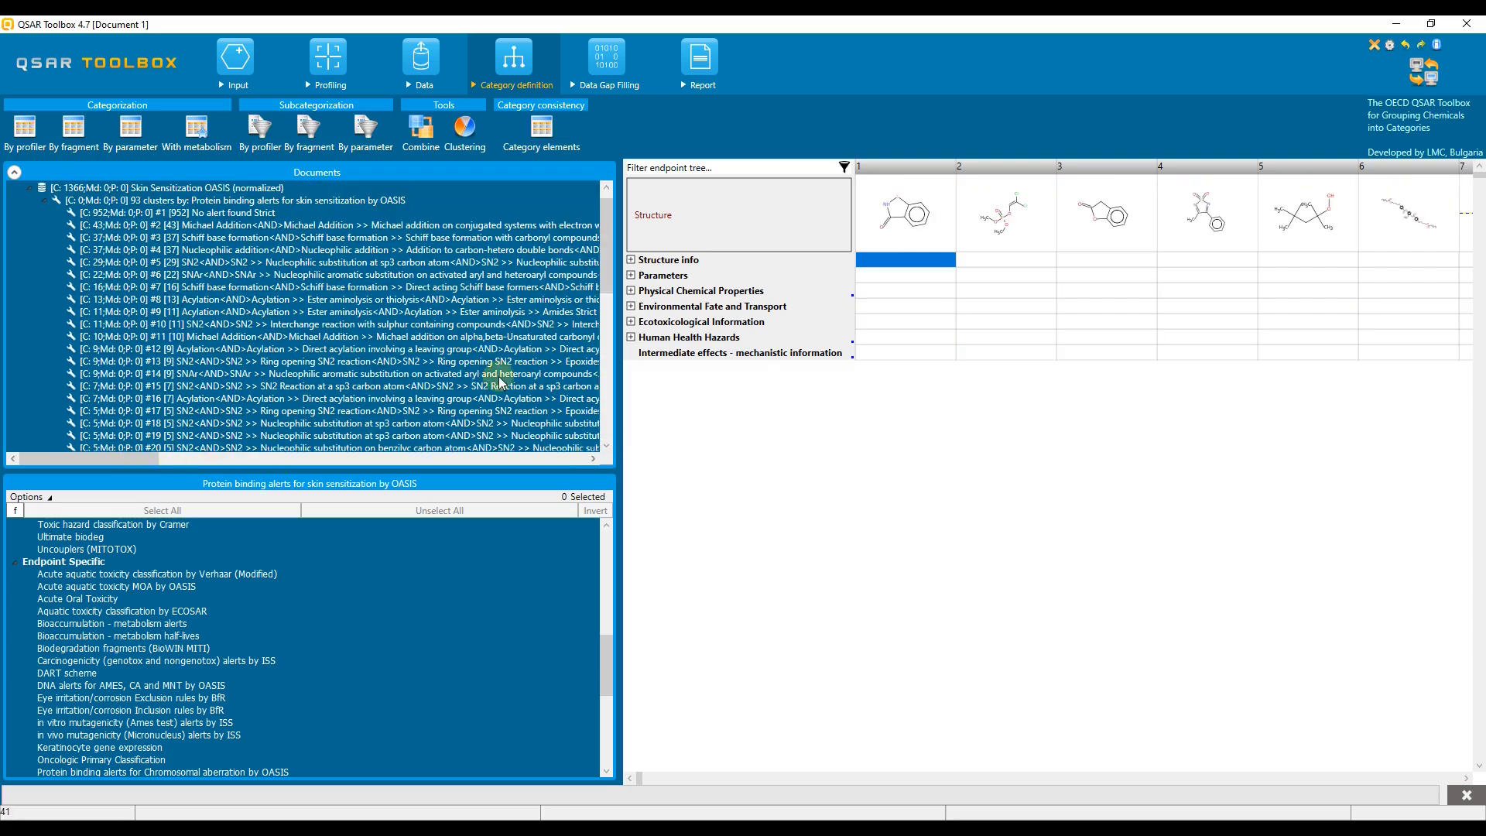
pyautogui.moveTo(606, 240); pyautogui.dragTo(617, 463)
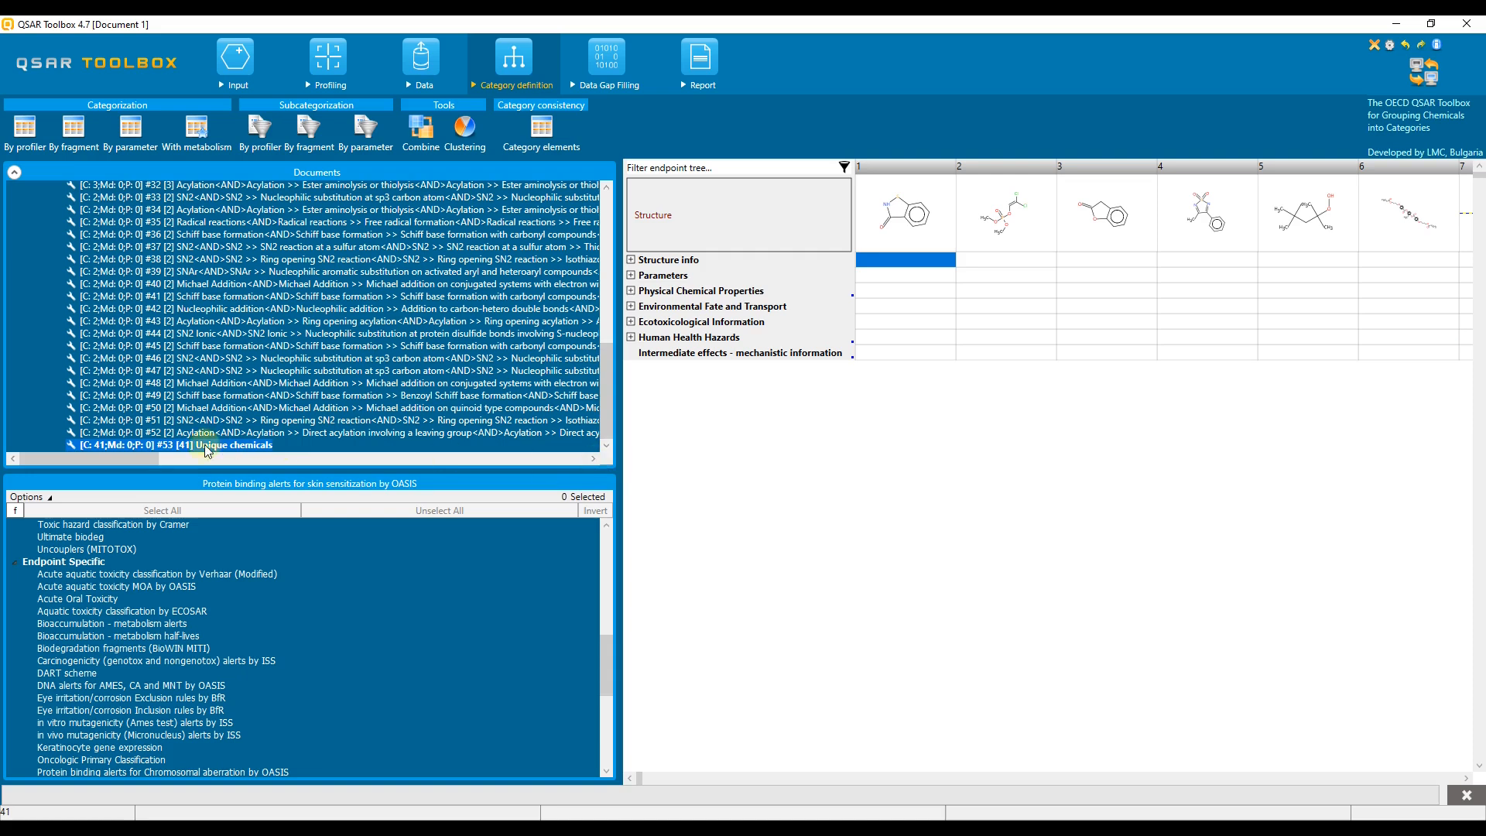
pyautogui.moveTo(248, 449)
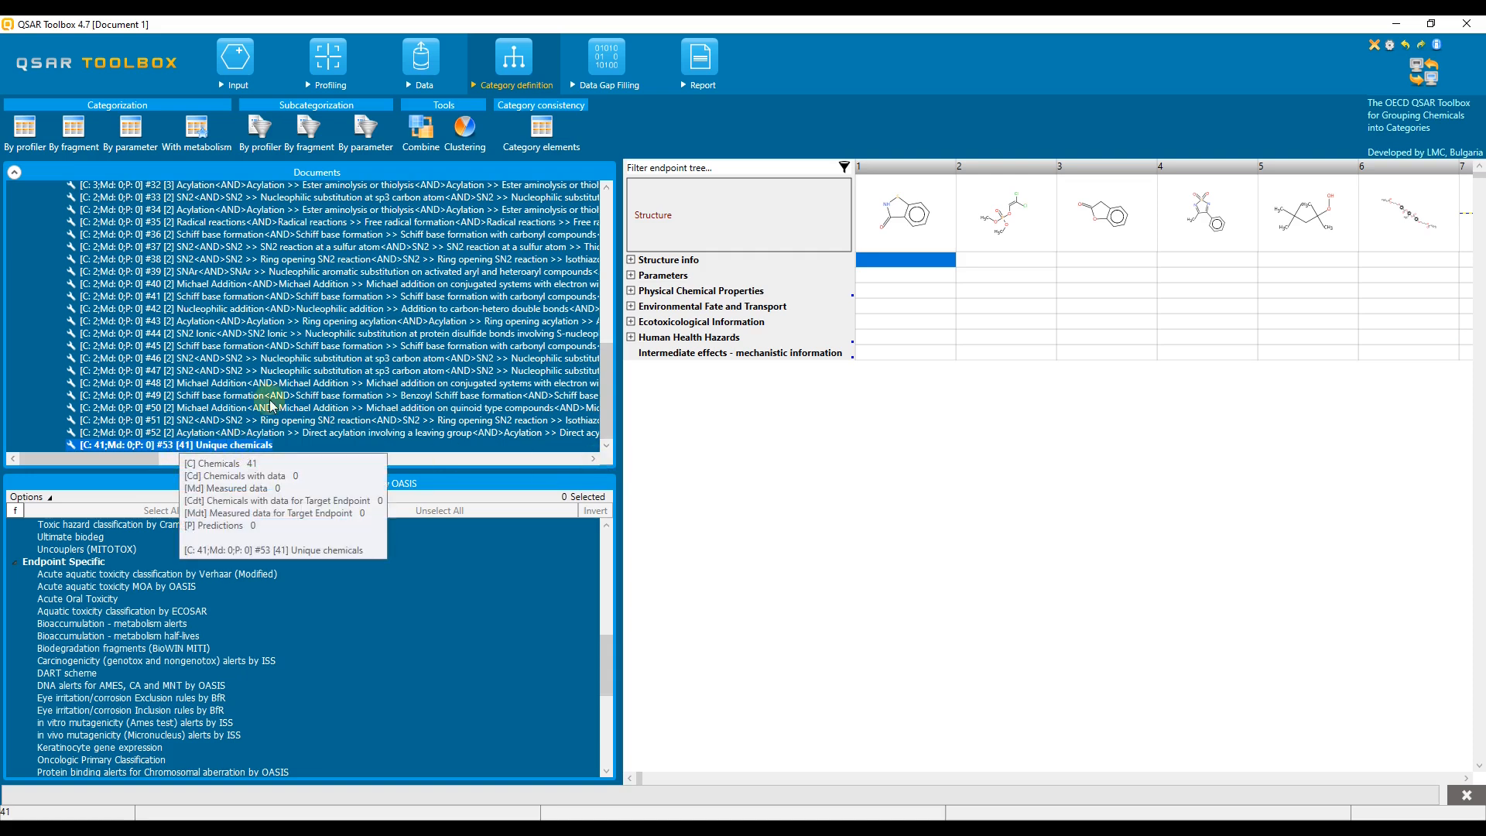
pyautogui.click(313, 227)
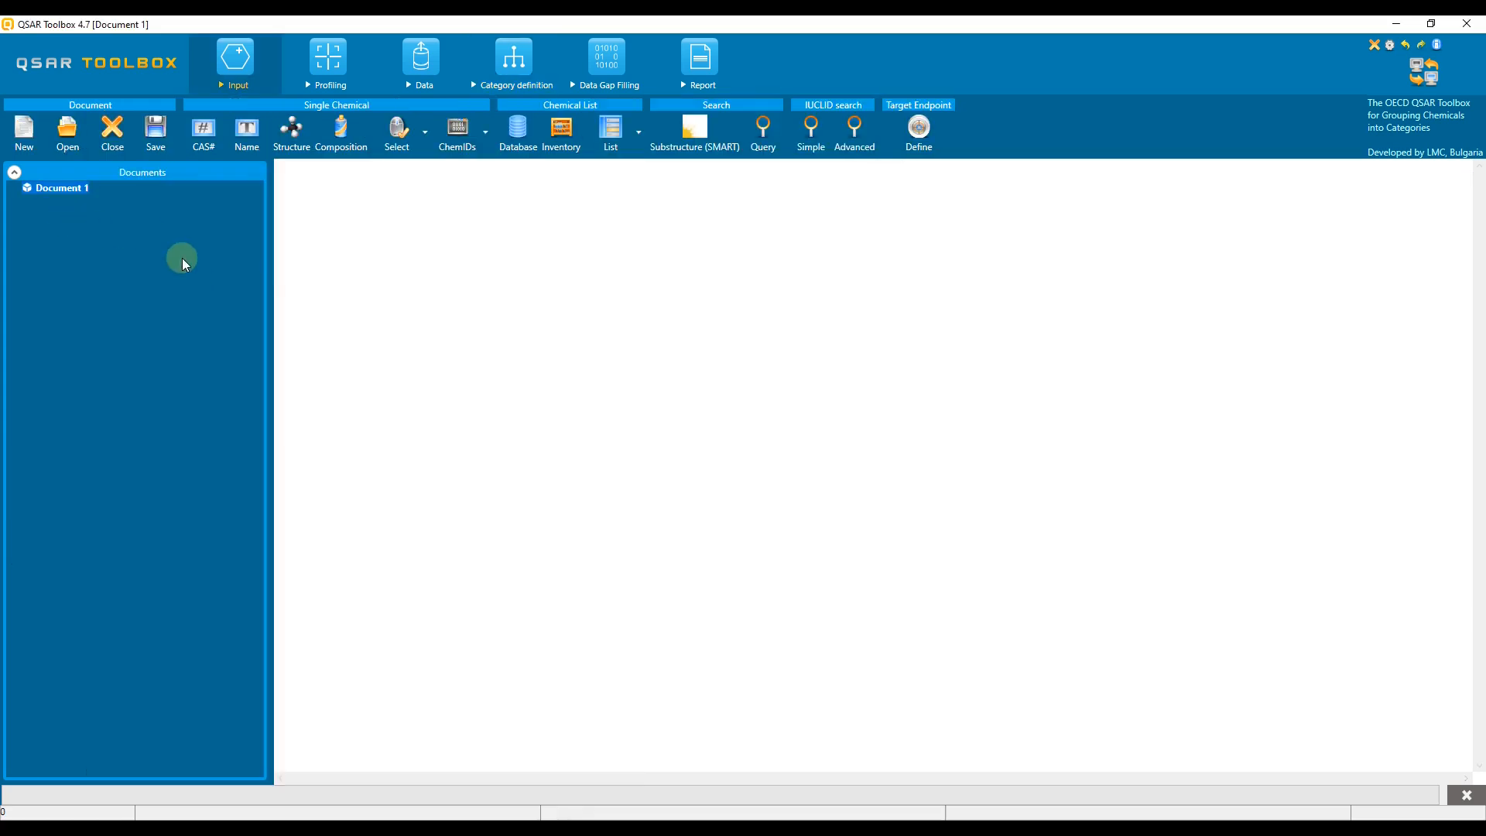
# - Create a new document and add the target chemical by searching CAS number 3228-02-2
pyautogui.click(24, 130)
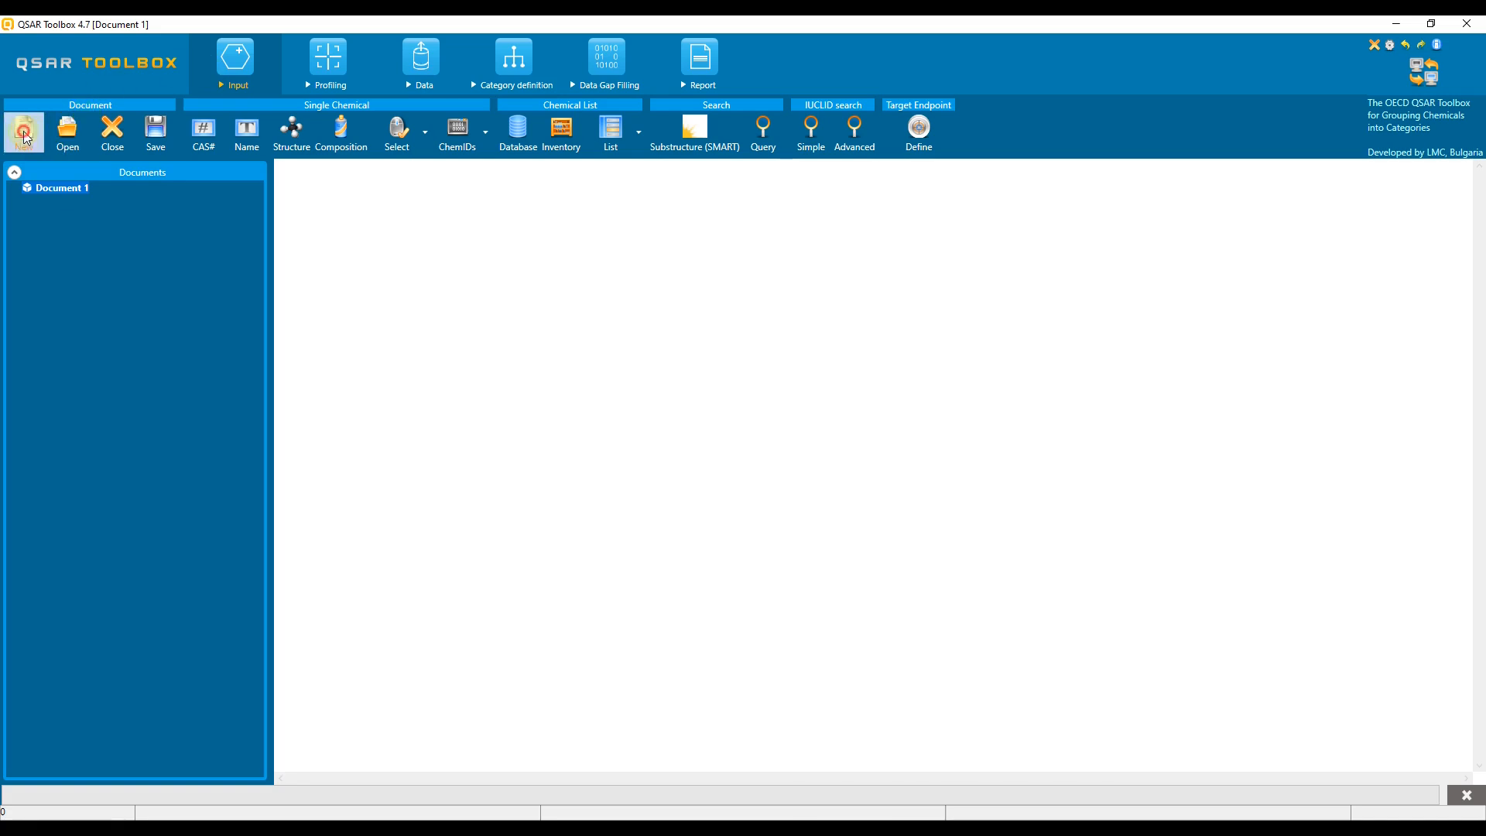
pyautogui.click(801, 475)
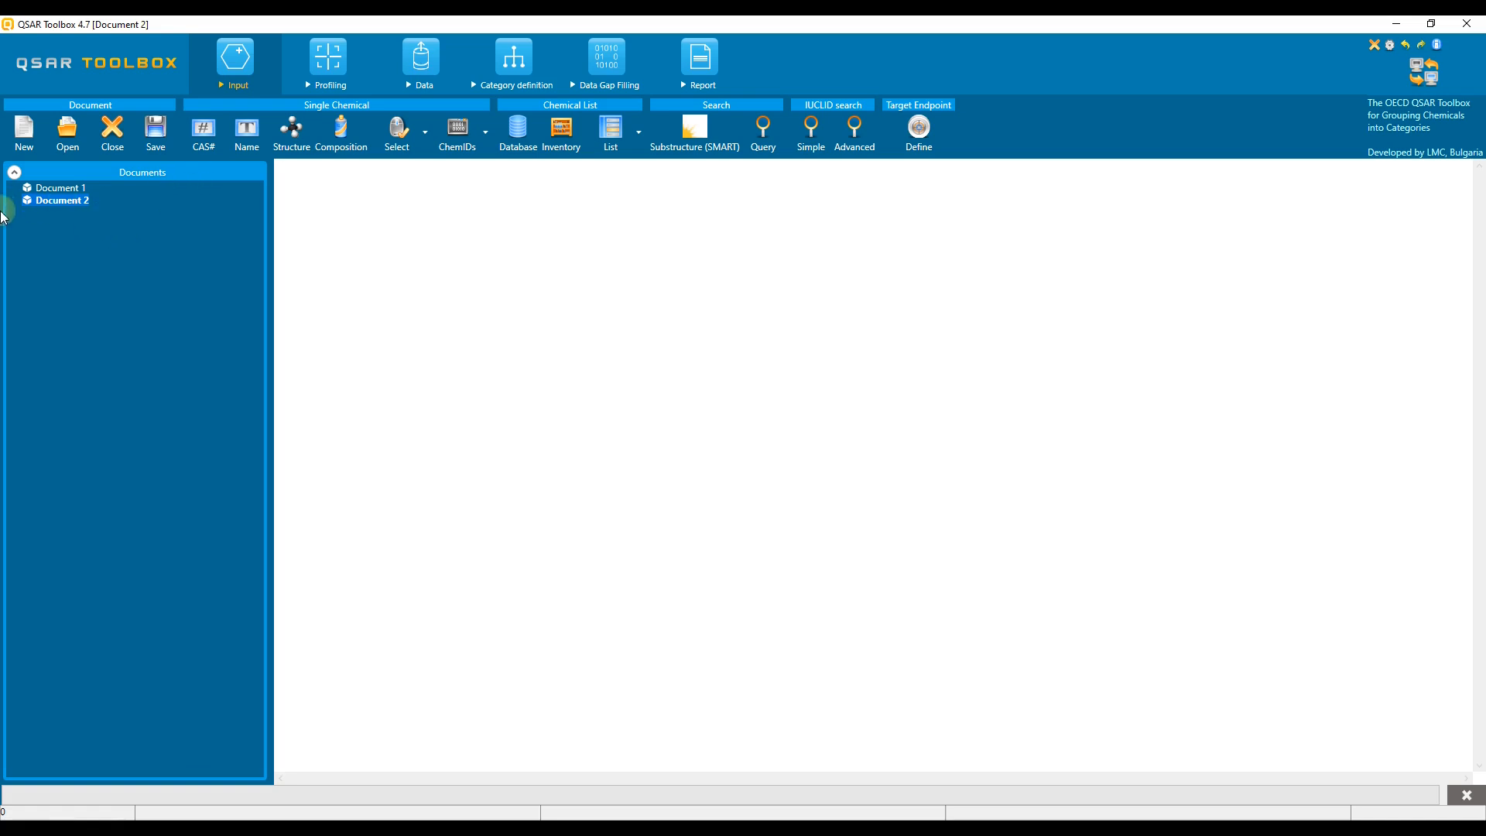
pyautogui.click(200, 159)
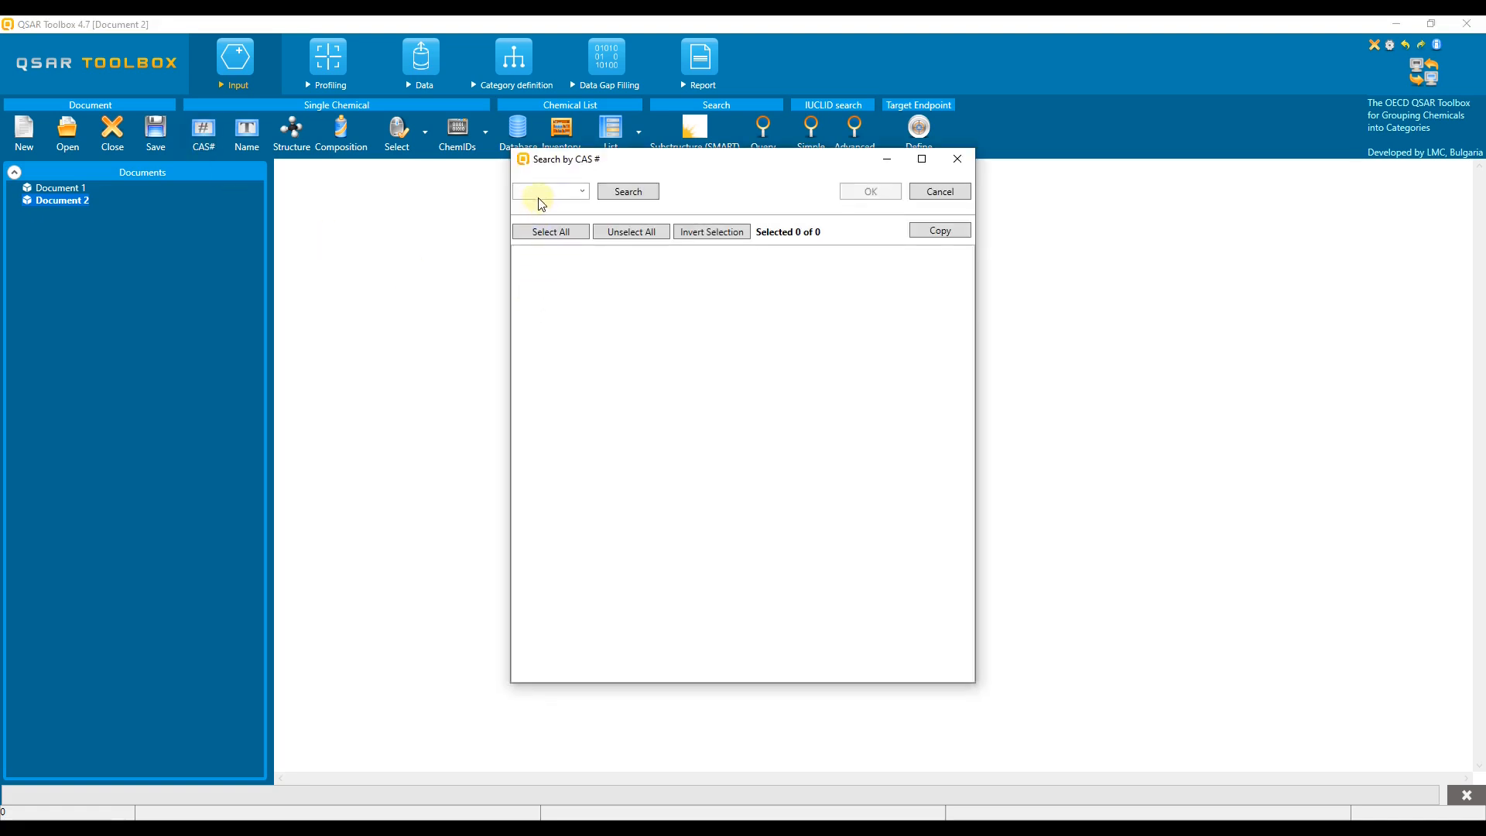
pyautogui.rightClick(544, 198)
pyautogui.click(559, 220)
pyautogui.click(631, 198)
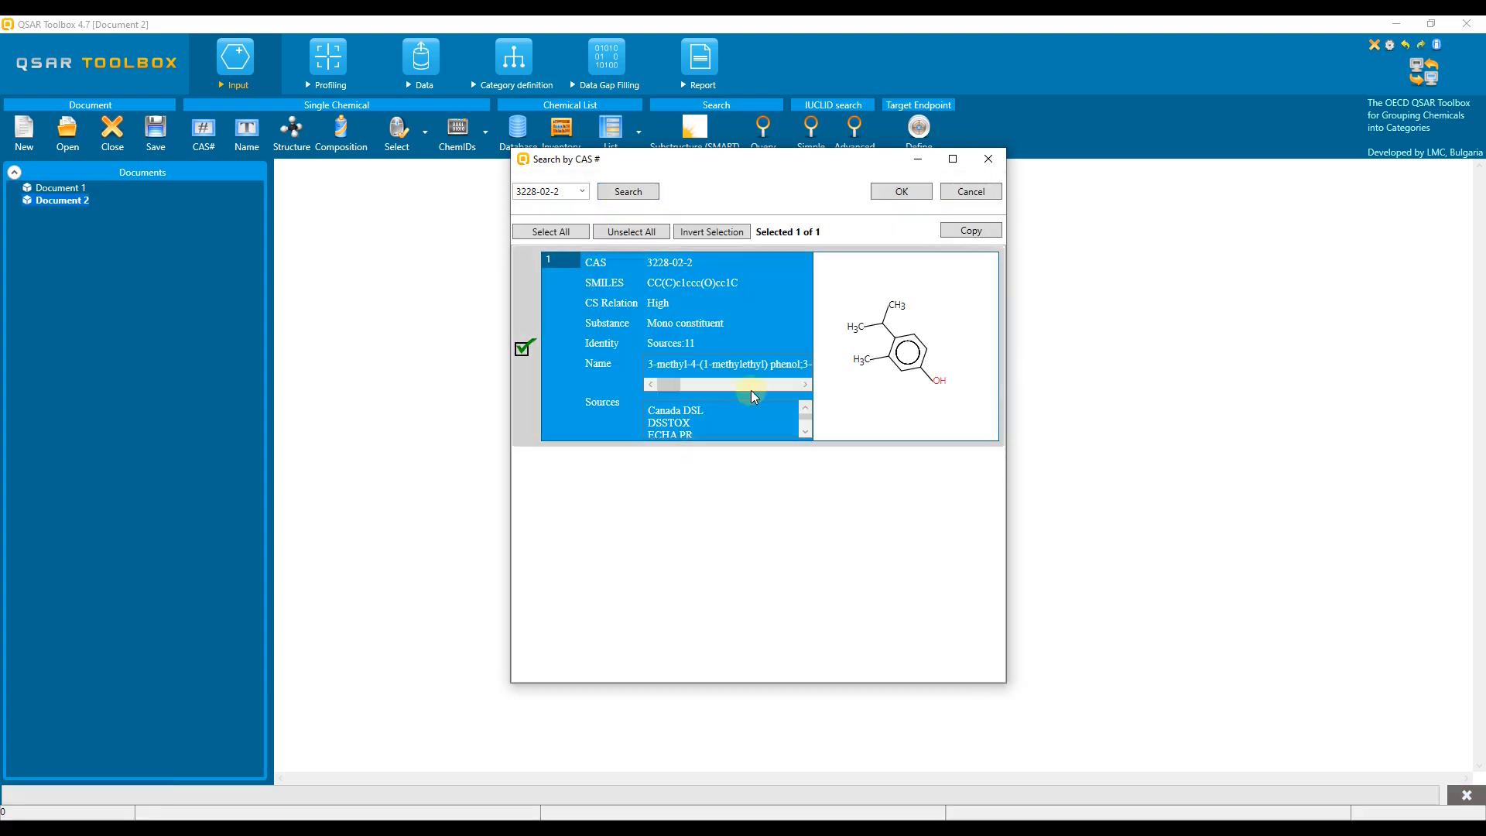
pyautogui.click(898, 193)
# - Select the Aquatic OASIS database as the data source
pyautogui.click(421, 62)
pyautogui.click(44, 496)
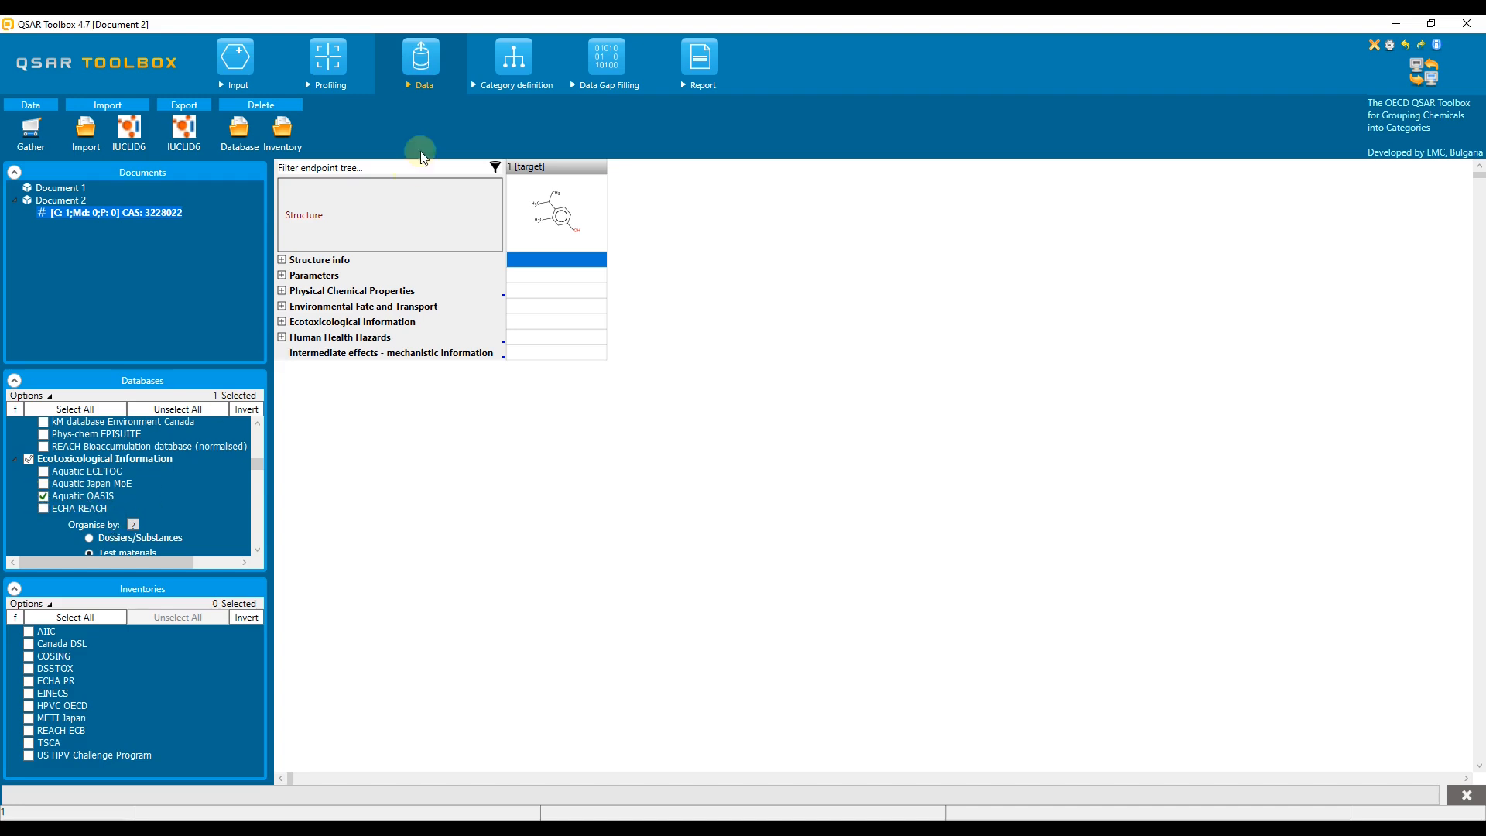
# - Define a category for the target with the US-EPA New Chemical Categories profiler, Phenols (Acute toxicity), and read its data
pyautogui.click(515, 60)
pyautogui.scroll(10, 128, 619)
pyautogui.click(127, 585)
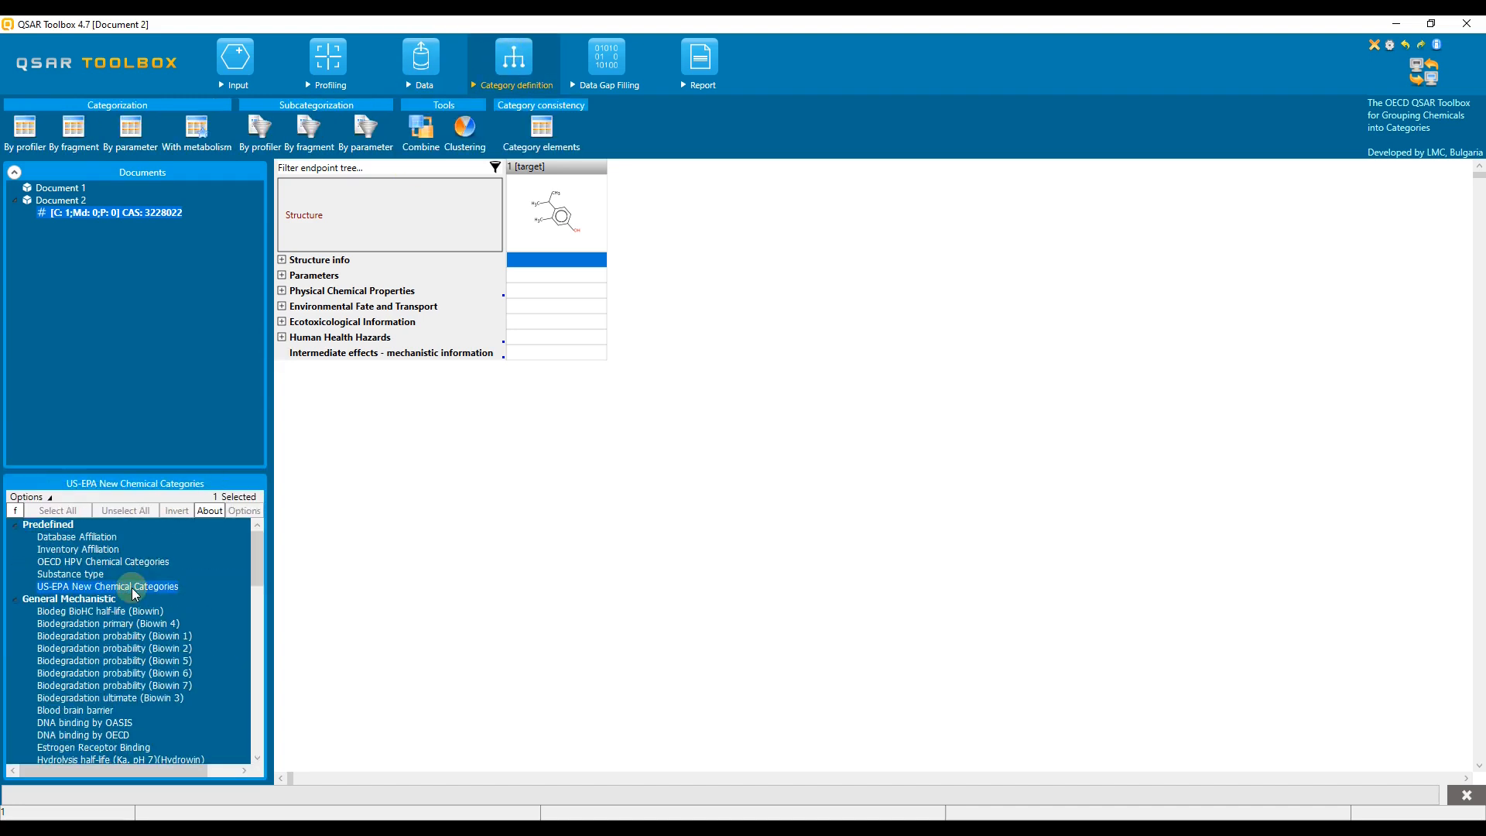
pyautogui.click(23, 132)
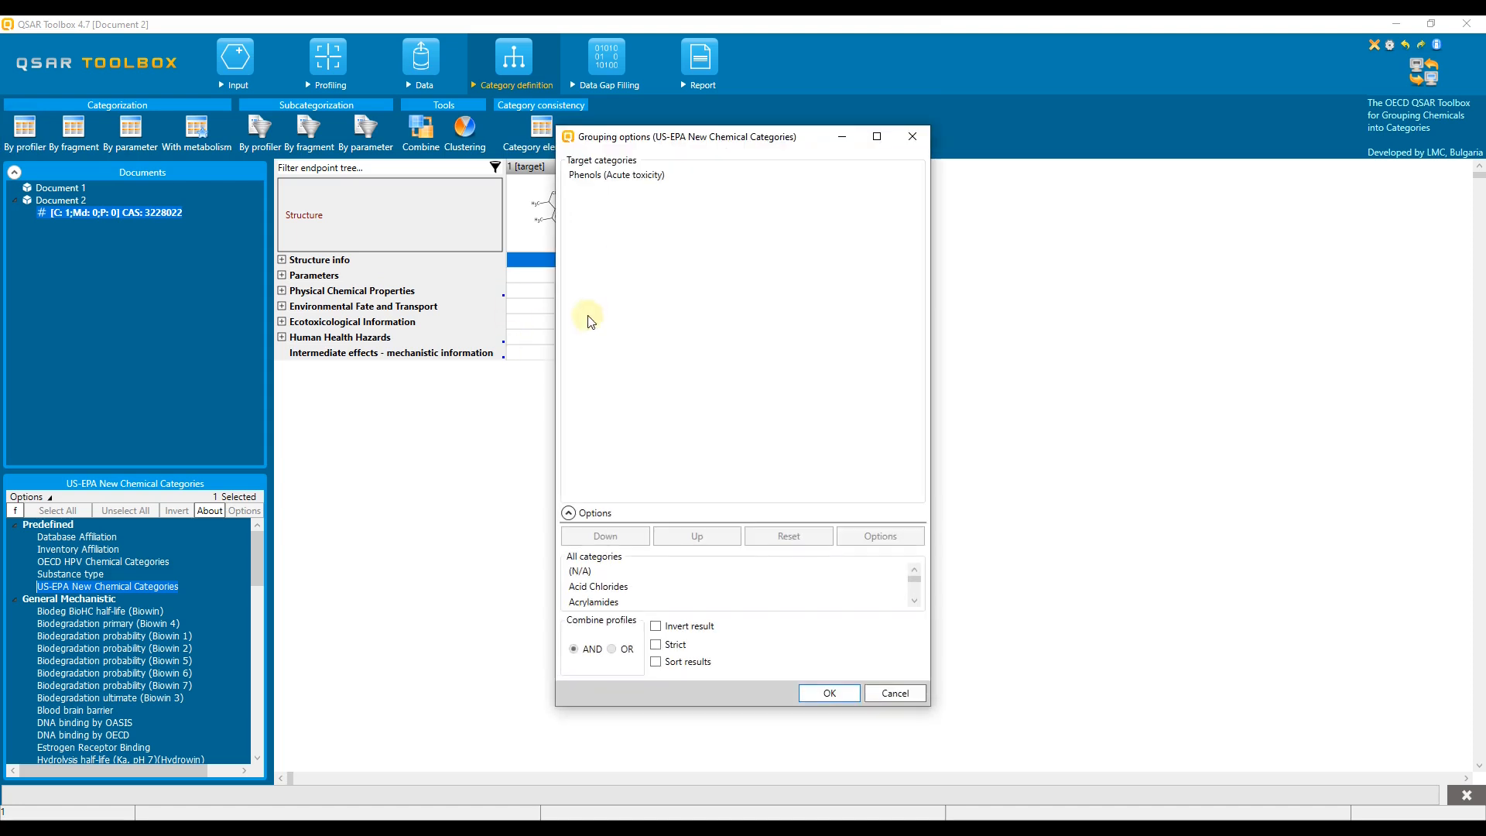
pyautogui.click(829, 692)
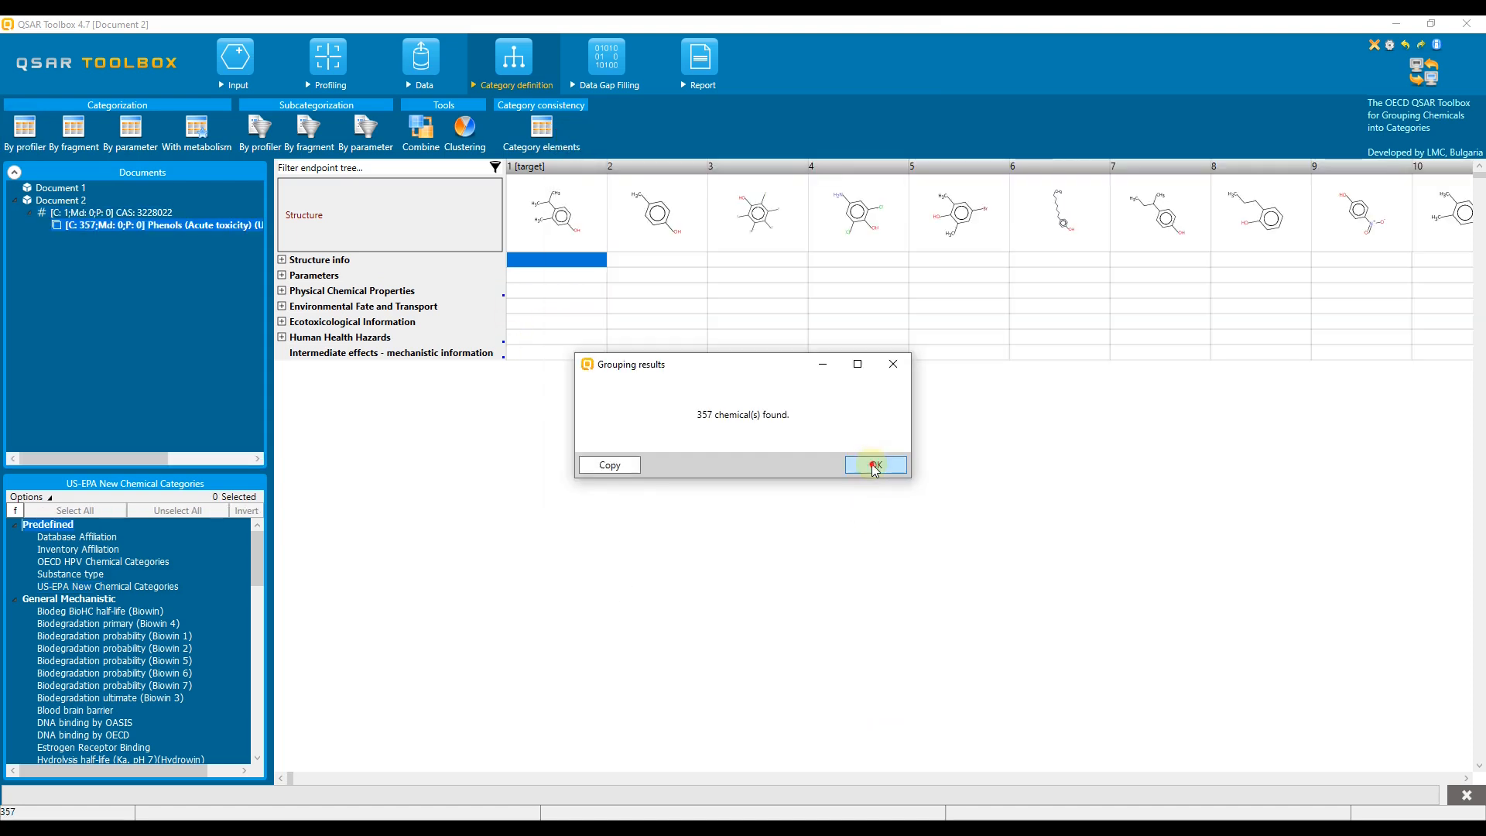
pyautogui.click(873, 463)
pyautogui.click(839, 448)
pyautogui.click(869, 466)
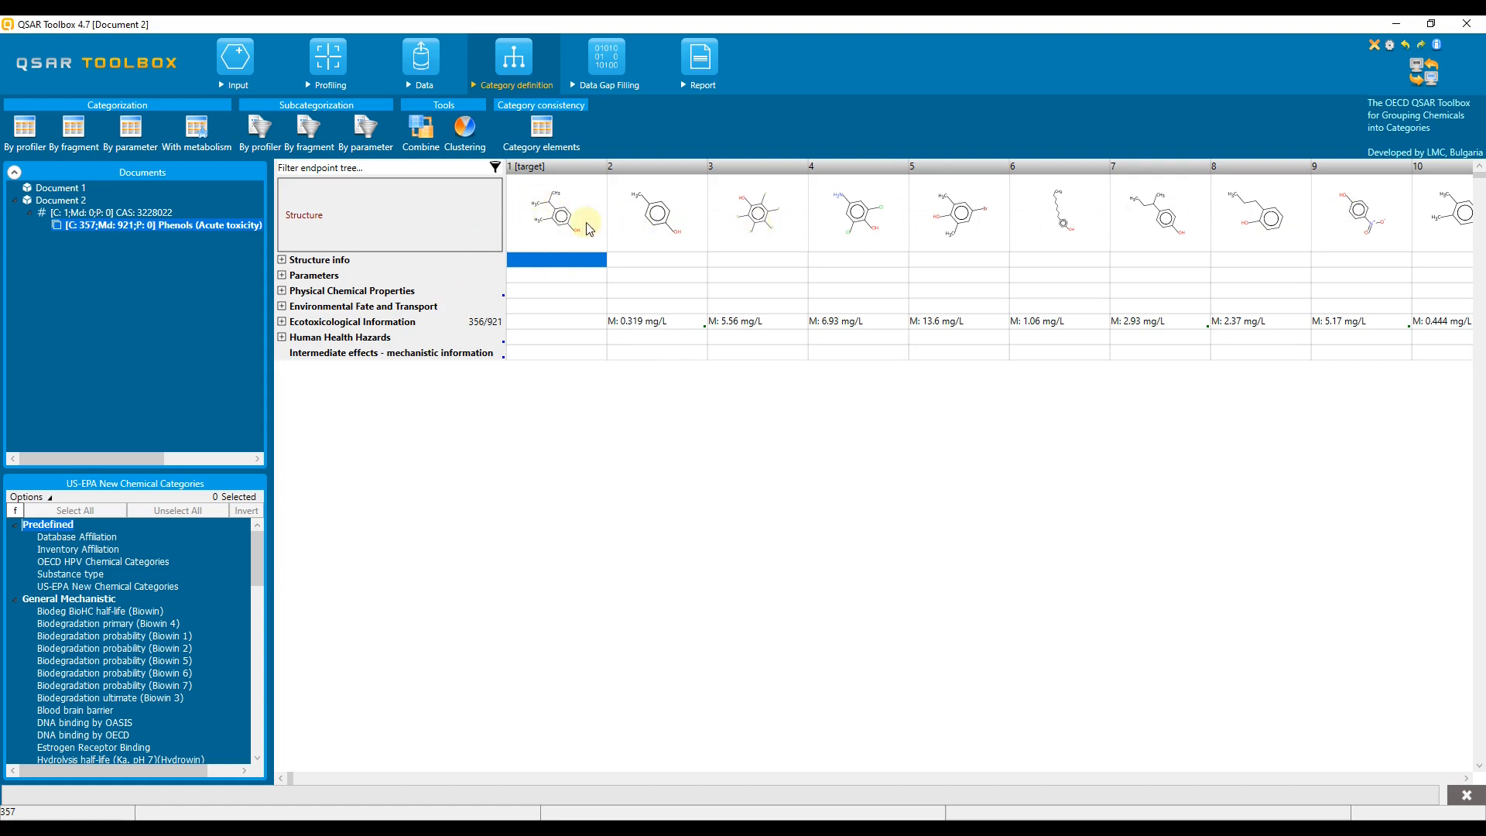
# - Cluster the phenol category by Organic functional groups, producing all clusters rather than only those containing the target
pyautogui.moveTo(255, 554); pyautogui.dragTo(251, 721)
pyautogui.click(117, 637)
pyautogui.click(463, 136)
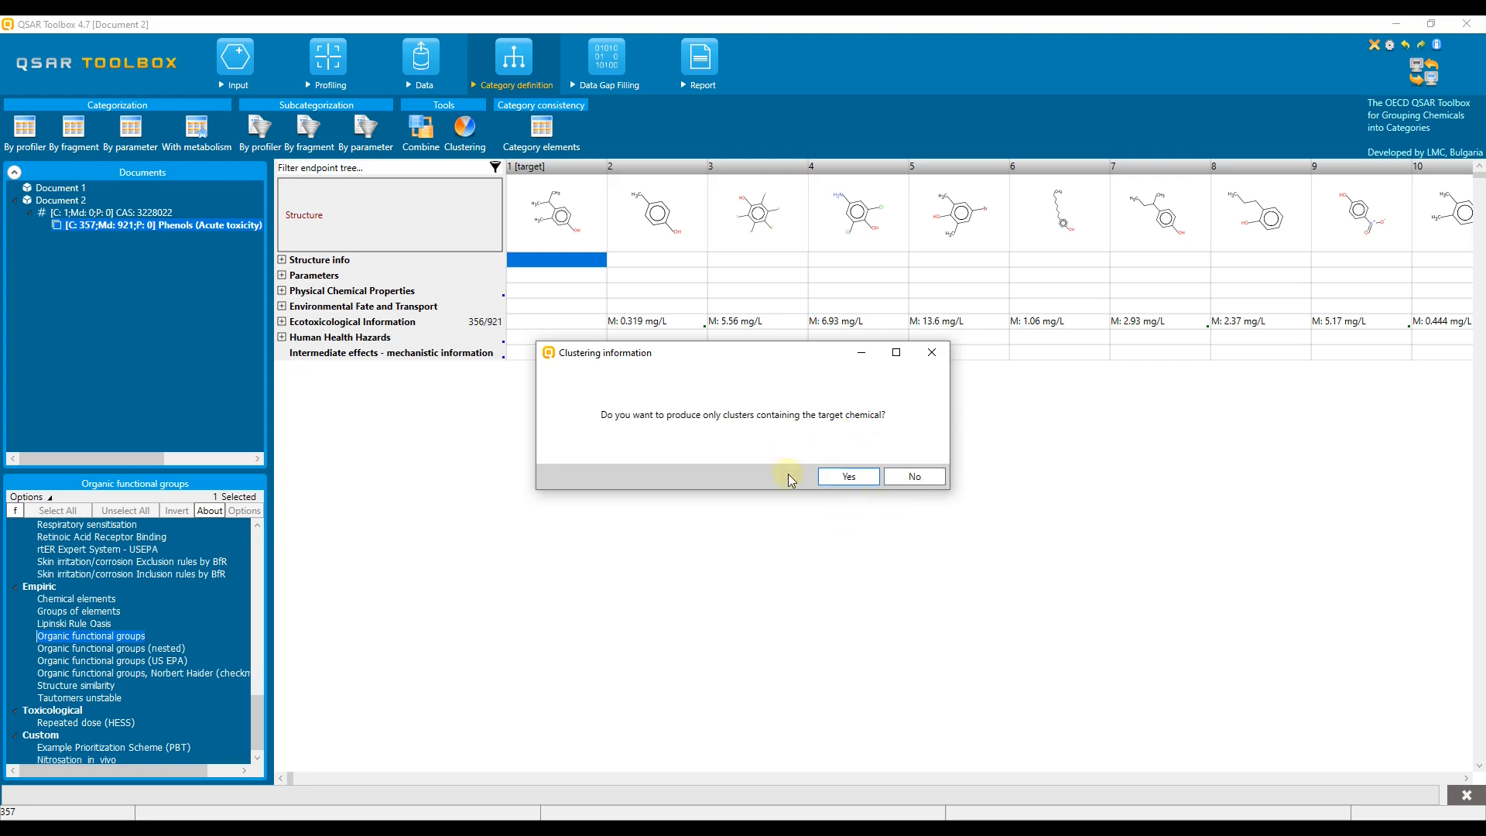
pyautogui.click(914, 478)
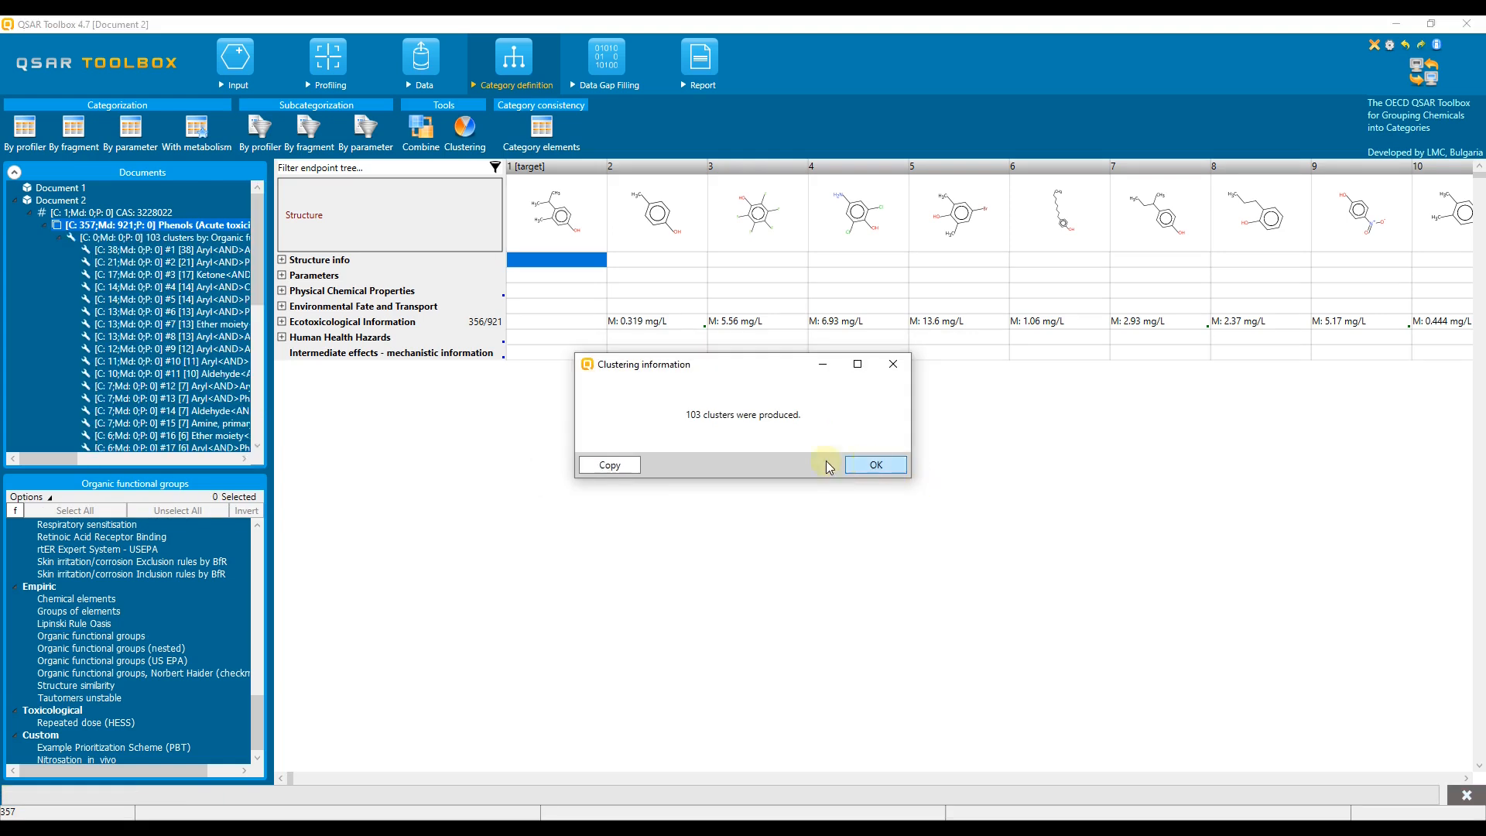
pyautogui.click(867, 464)
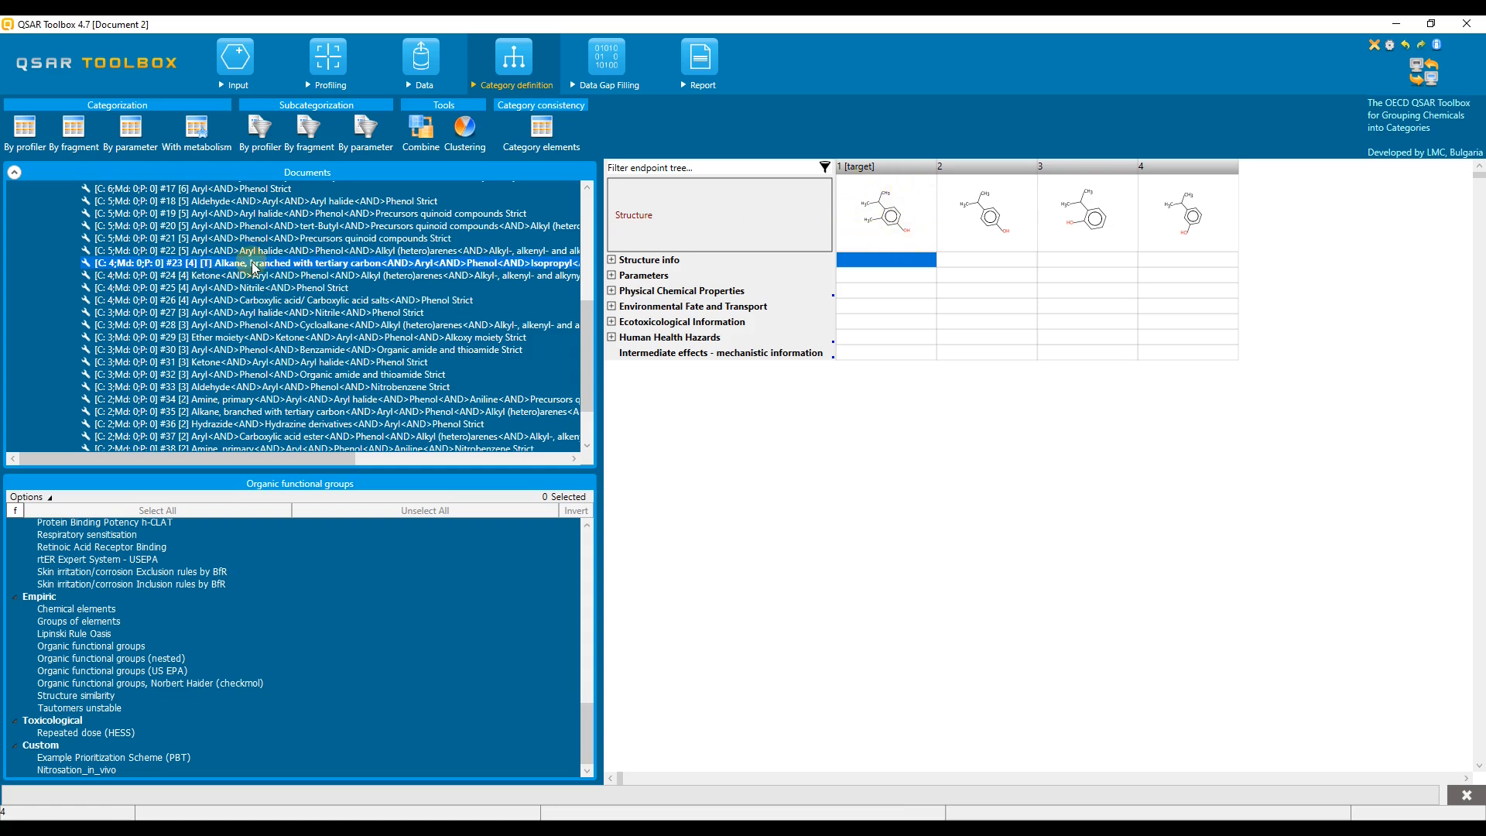
# - Copy the list statistics of the Organic functional groups clustering to the clipboard
pyautogui.moveTo(593, 325); pyautogui.dragTo(594, 211)
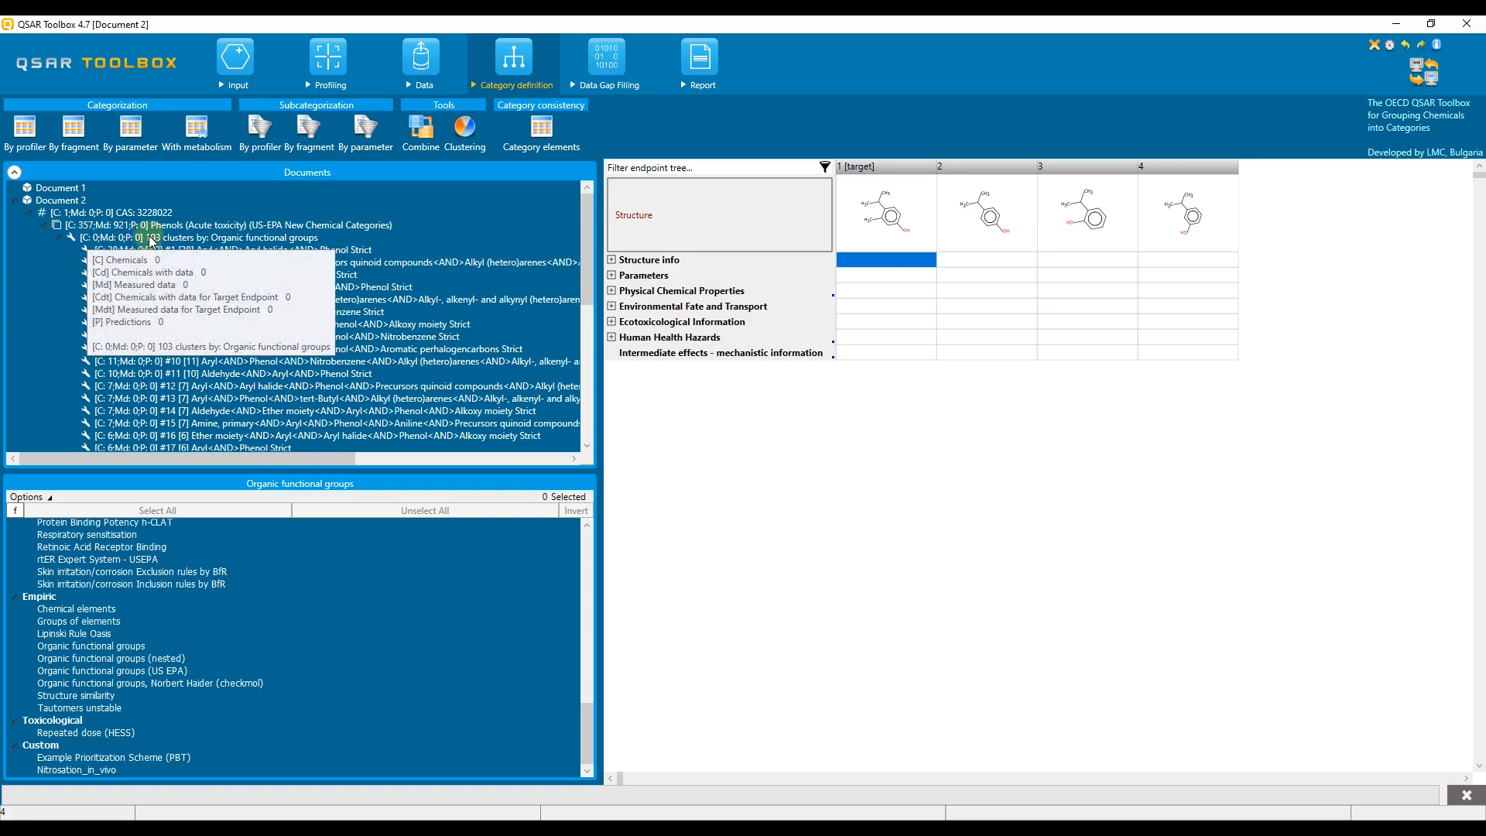
pyautogui.click(175, 242)
pyautogui.rightClick(217, 242)
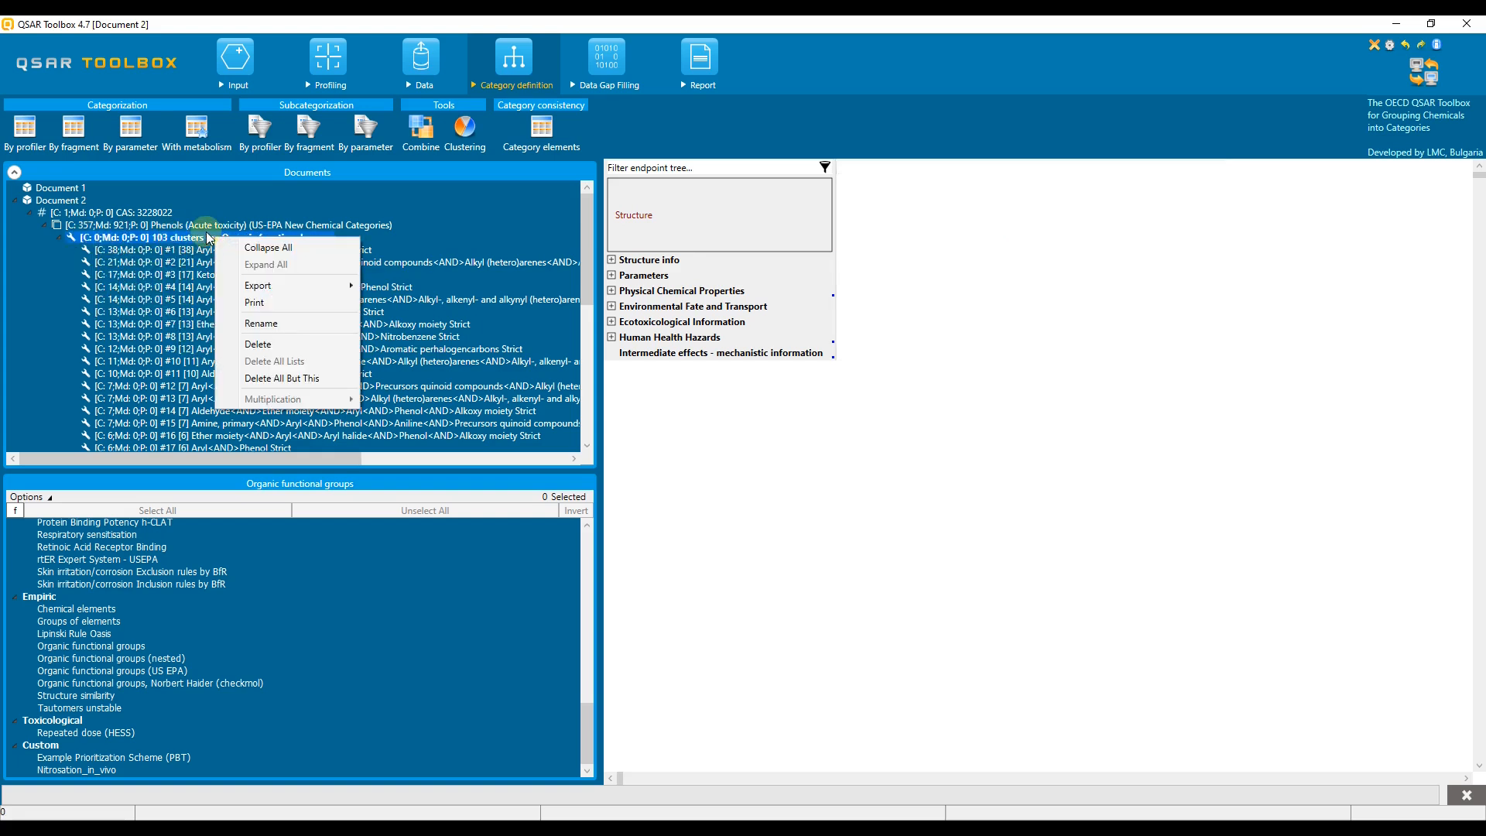
pyautogui.moveTo(345, 285)
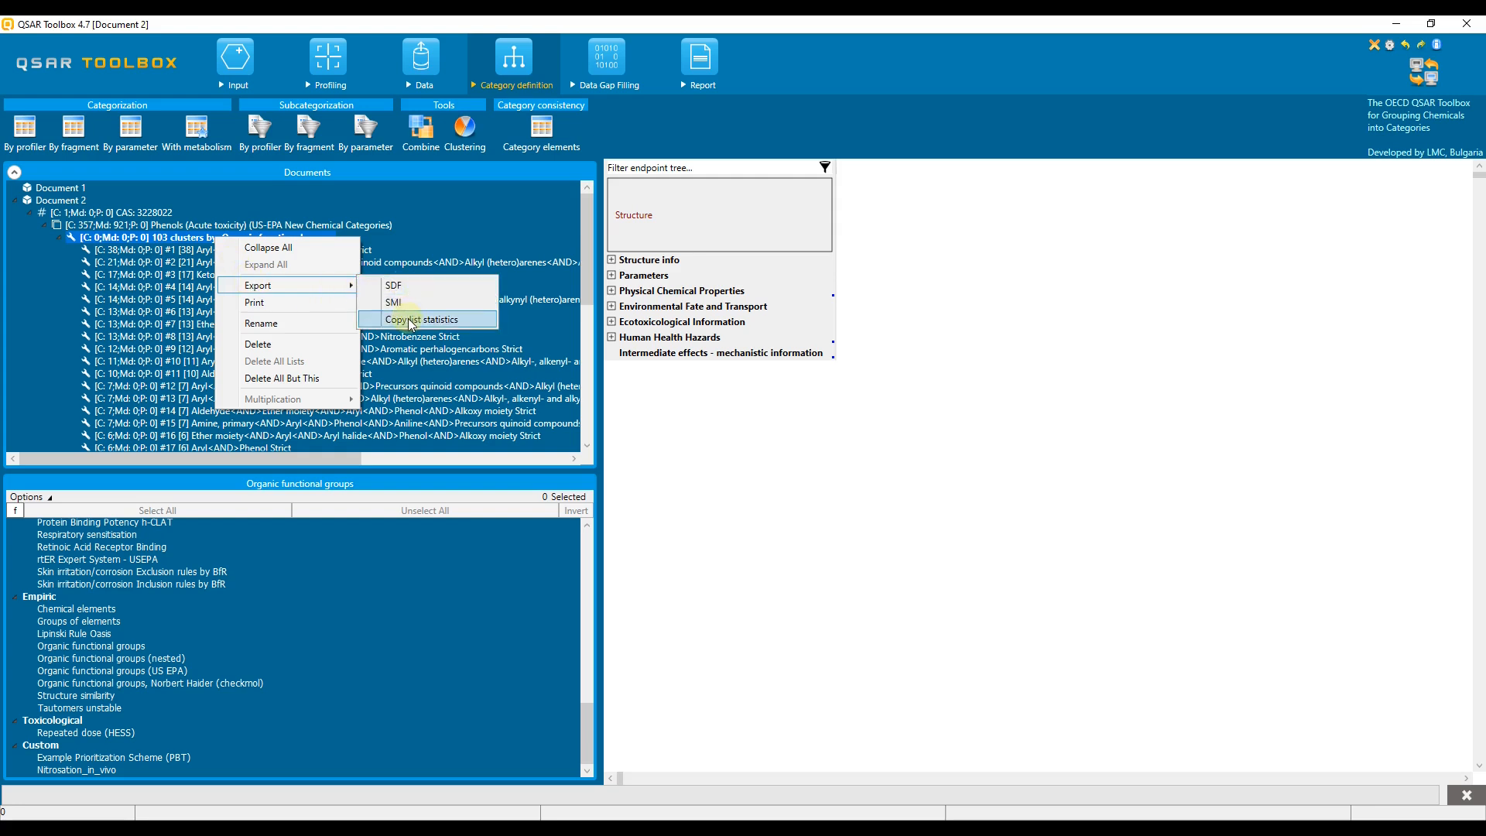
pyautogui.click(476, 329)
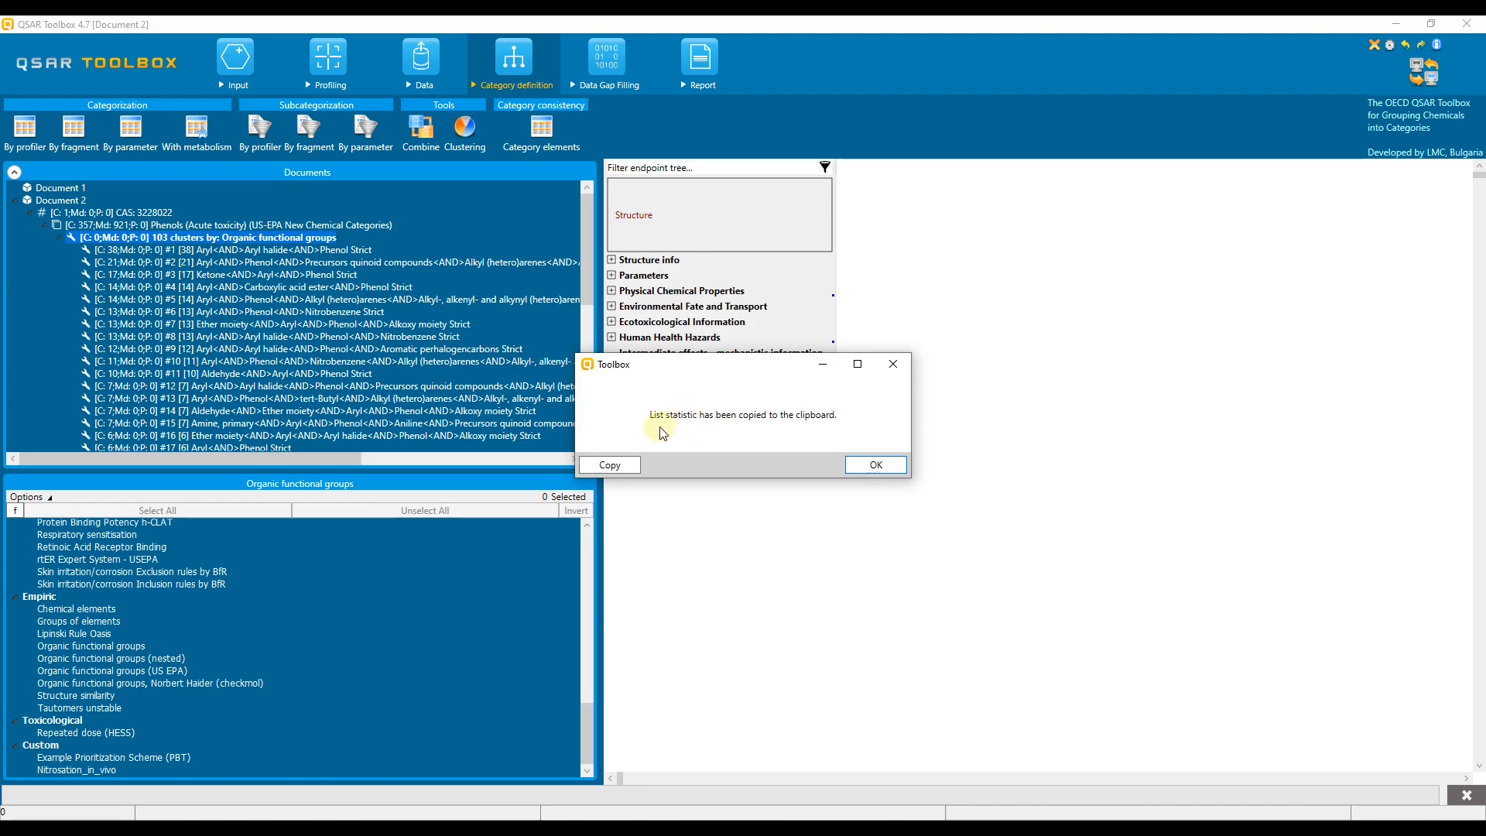
pyautogui.click(864, 465)
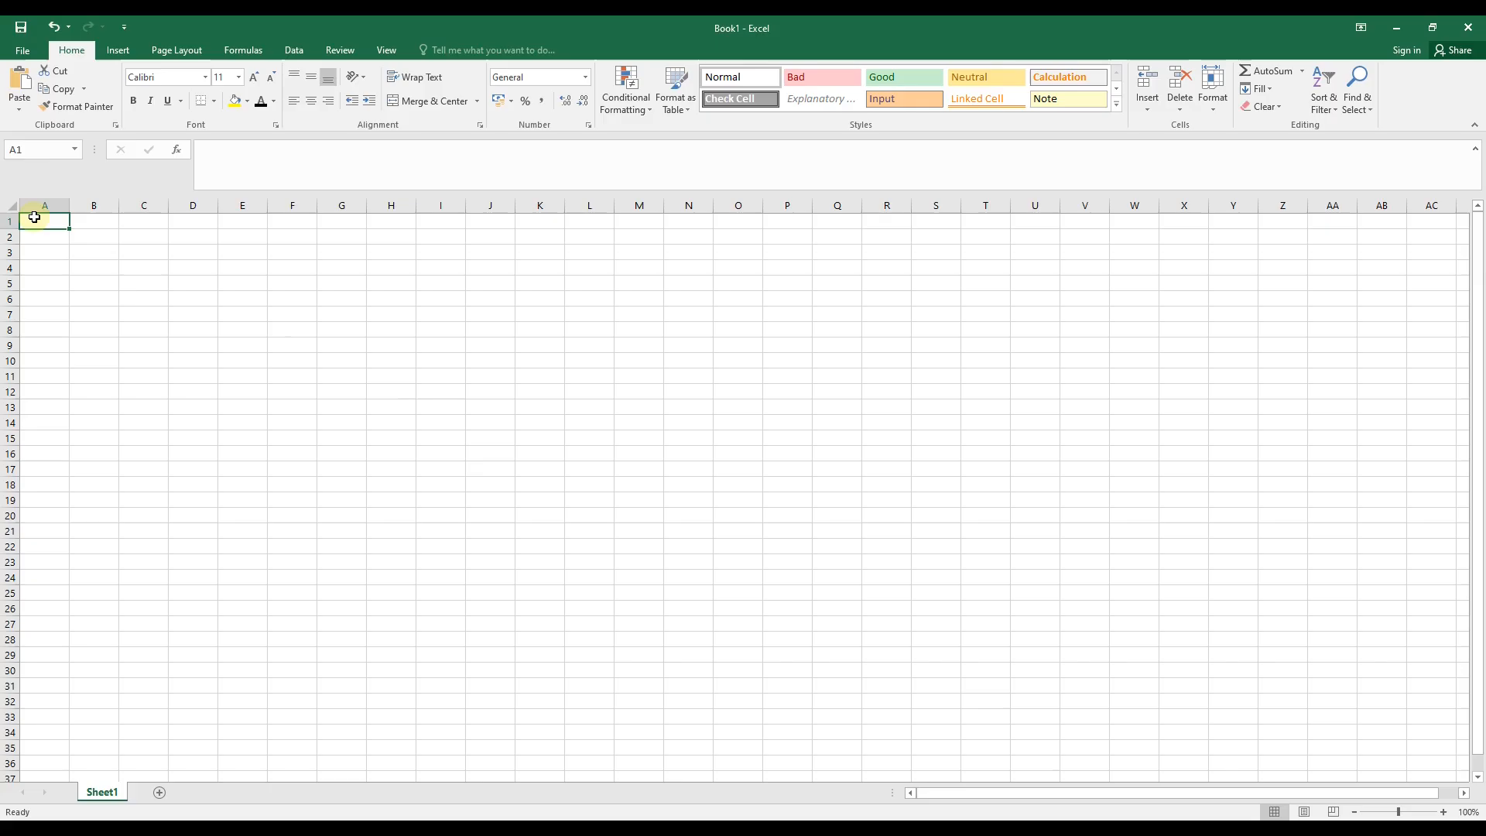
# - Paste the cluster statistics into a blank Excel worksheet and widen column A
pyautogui.hotkey('ctrl', 'v')
pyautogui.moveTo(69, 205); pyautogui.dragTo(311, 205)
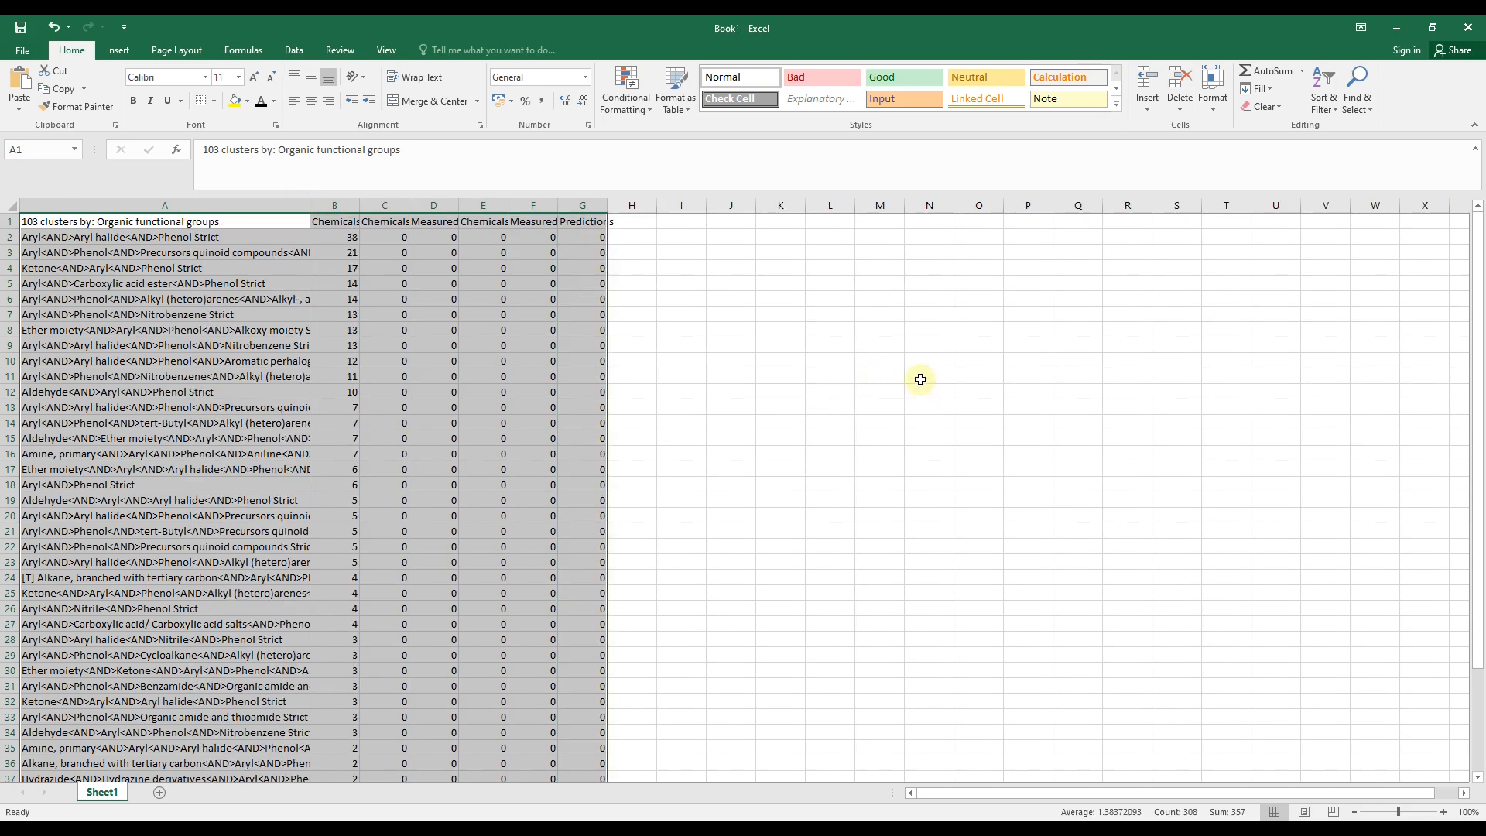